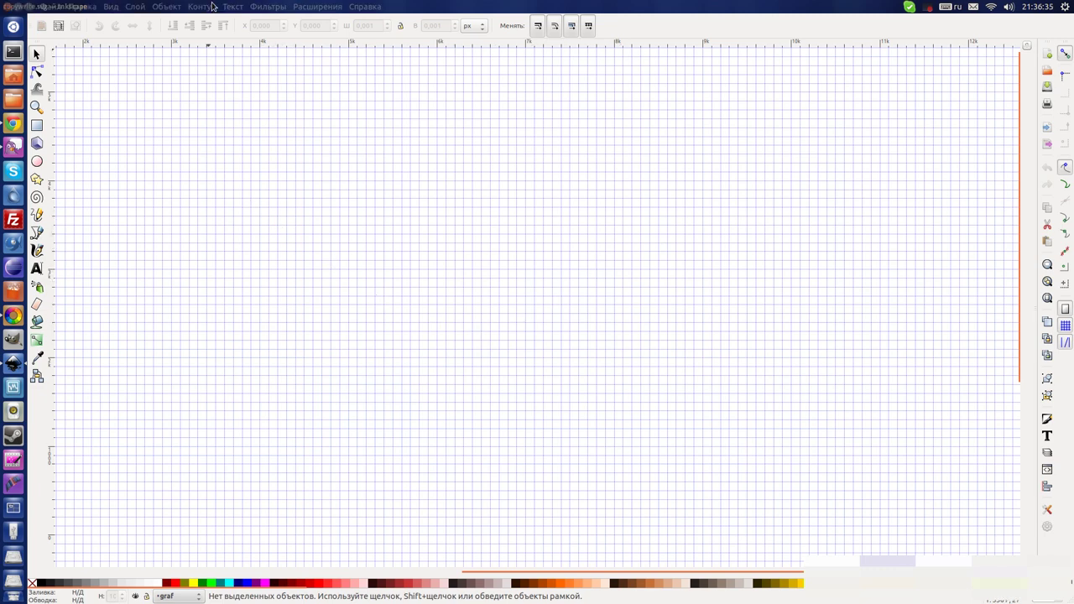
Dock the Fill and Stroke dialog (Shift+Ctrl+F) beside the empty grid canvas.
{"action": "left_click", "coordinate": [166, 7]}
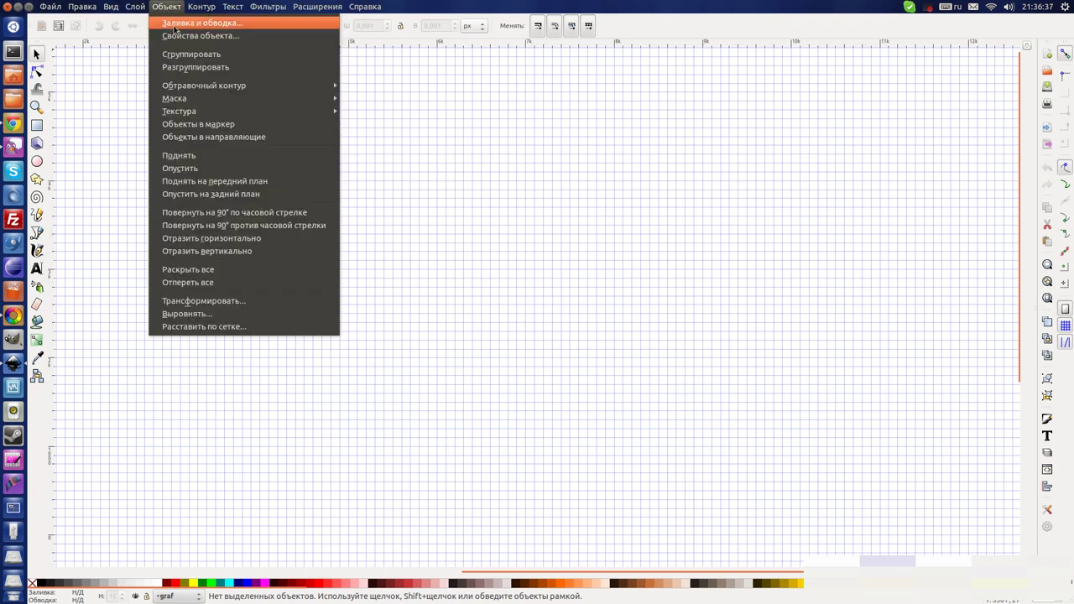
{"action": "key", "text": "Escape"}
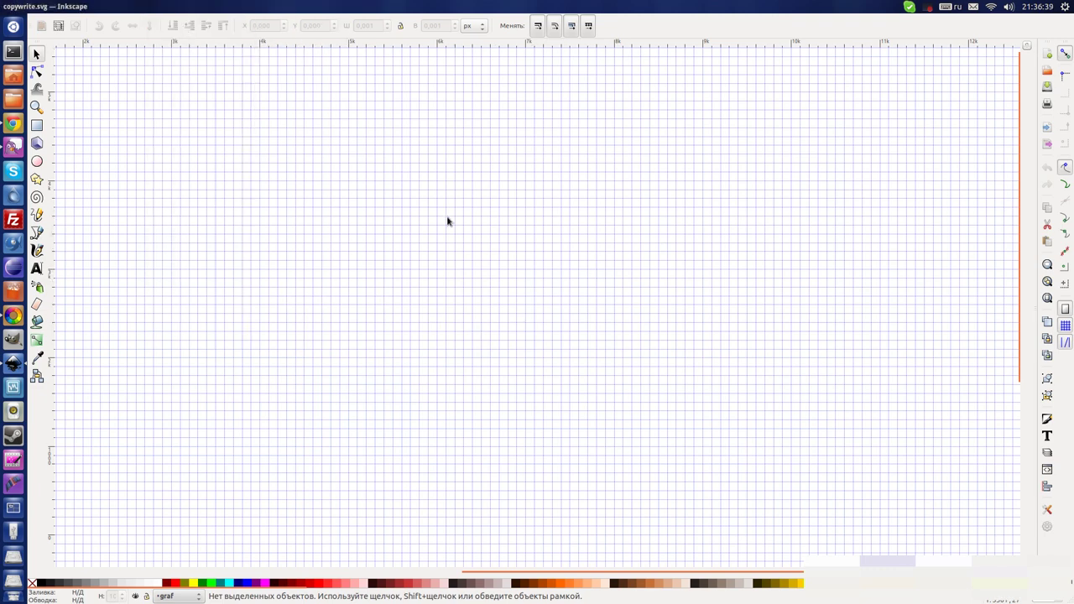
{"action": "key", "text": "ctrl+shift+f"}
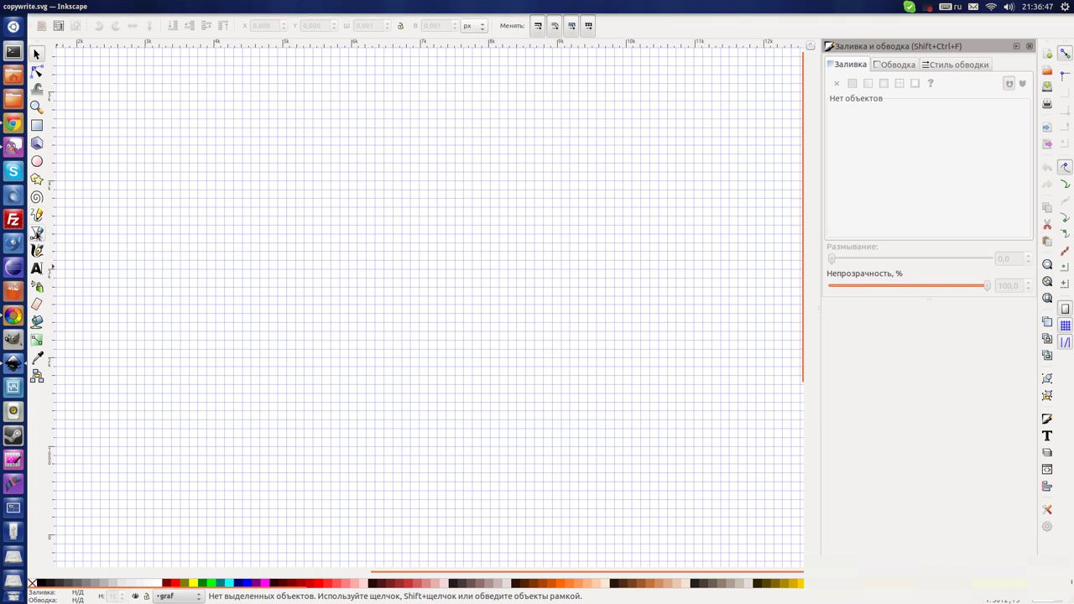
Draw a narrow closed triangle through three snapped grid points with the Bezier pen.
{"action": "left_click", "coordinate": [36, 234]}
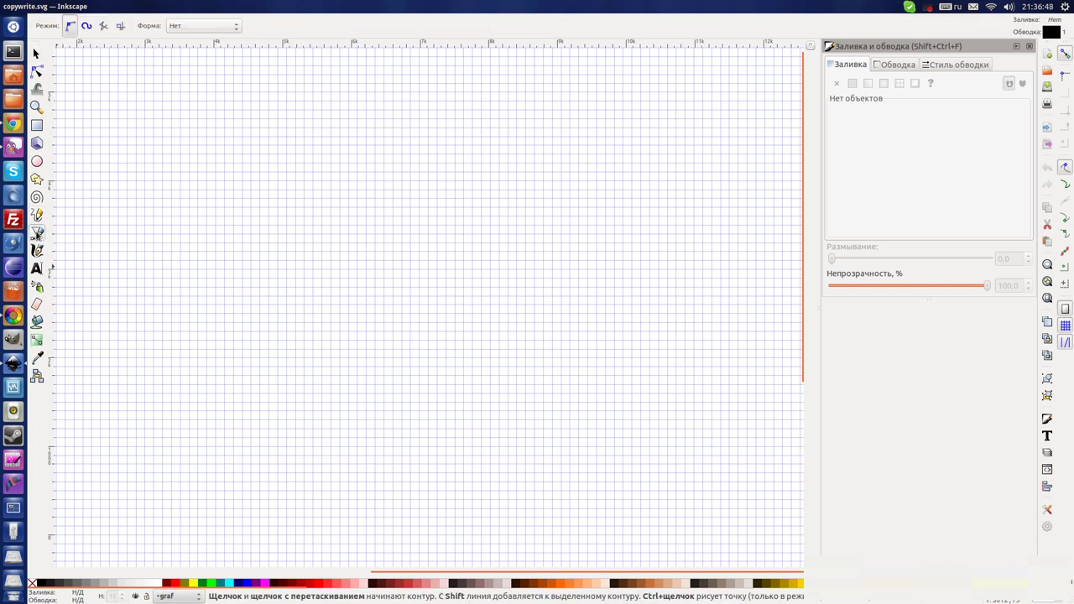
{"action": "middle_click", "coordinate": [399, 232]}
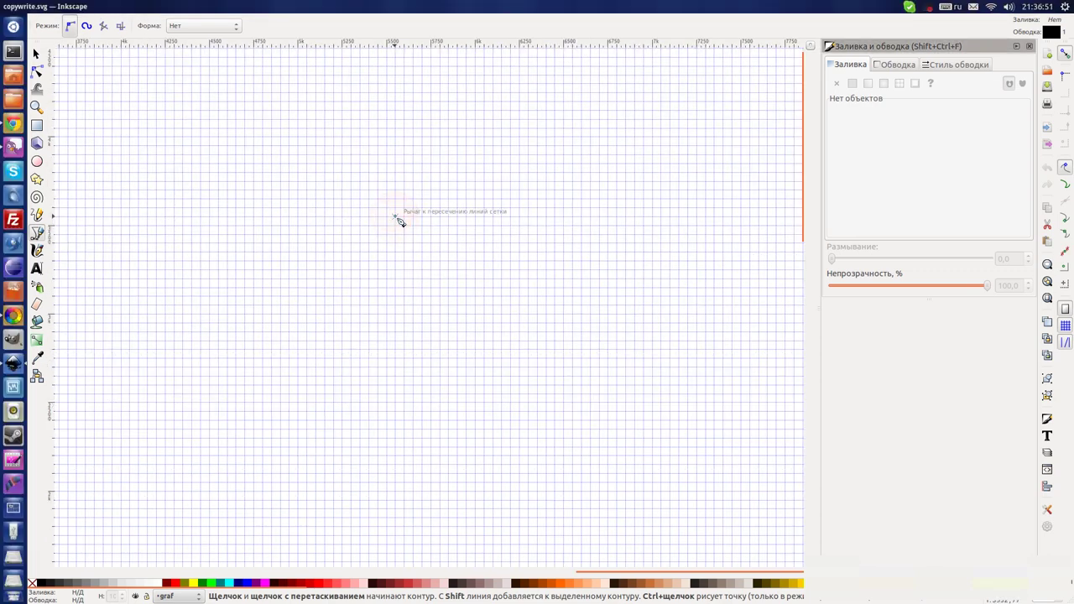
{"action": "left_click", "coordinate": [395, 216]}
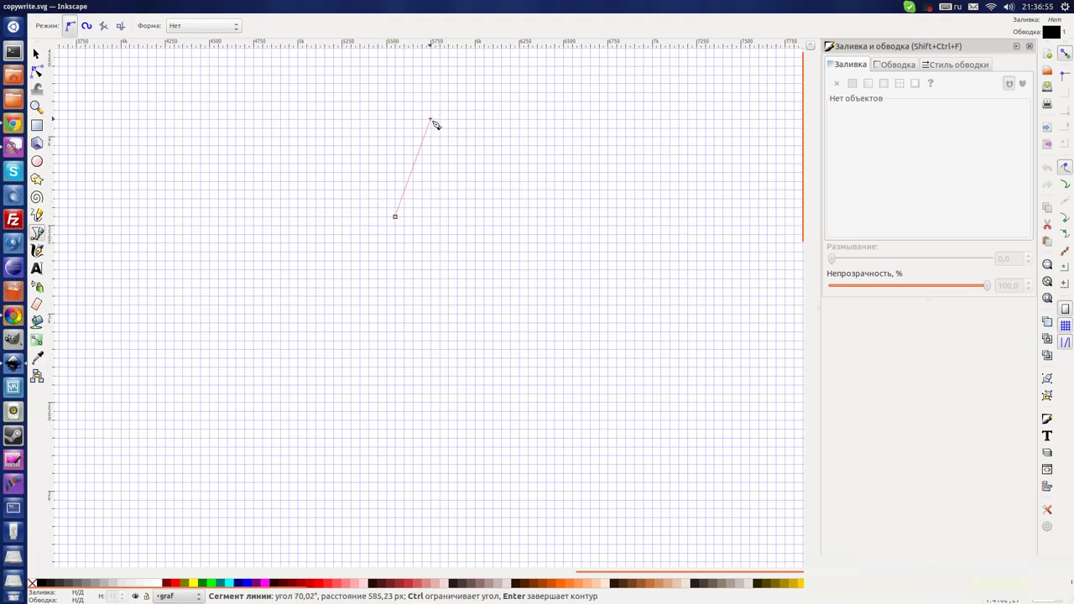
{"action": "left_click", "coordinate": [431, 119]}
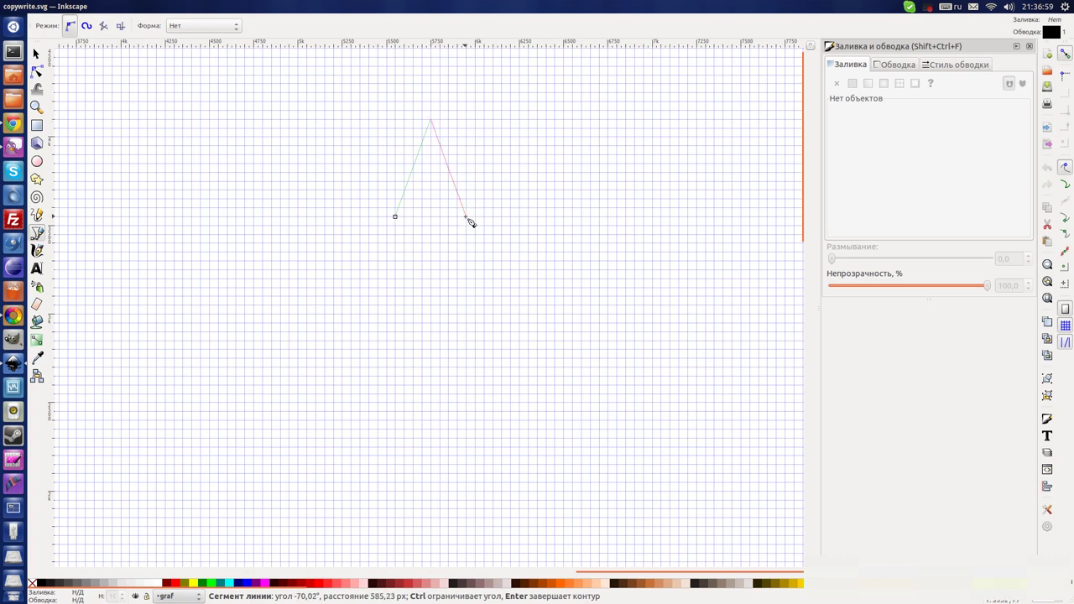
{"action": "left_click", "coordinate": [396, 216]}
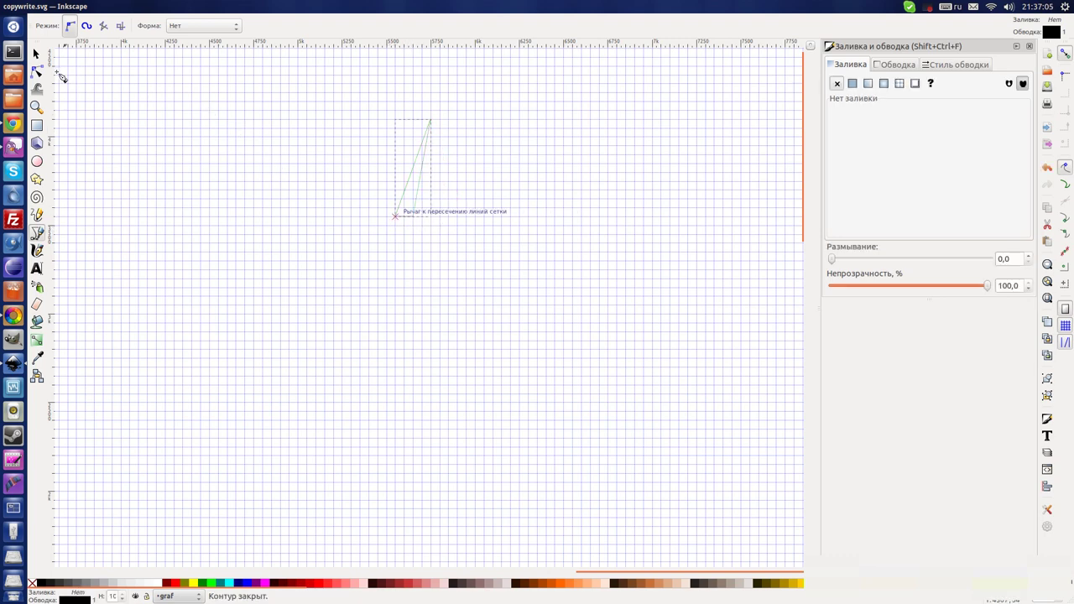
{"action": "left_click", "coordinate": [36, 53]}
{"action": "left_click", "coordinate": [396, 233]}
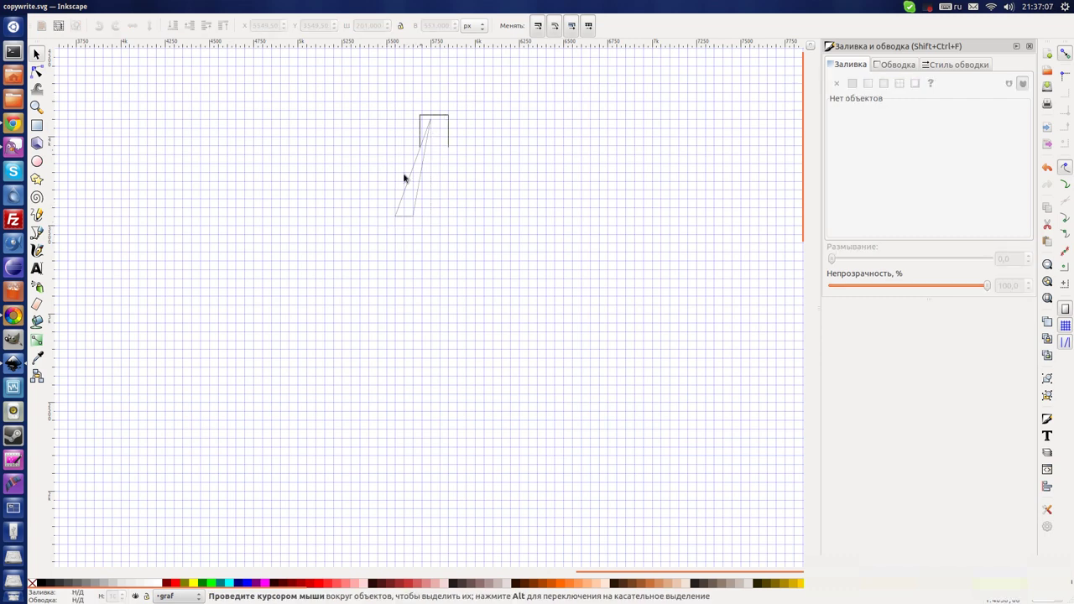
Give the triangle outline a 3 px stroke width.
{"action": "left_click", "coordinate": [404, 191]}
{"action": "left_click", "coordinate": [898, 67]}
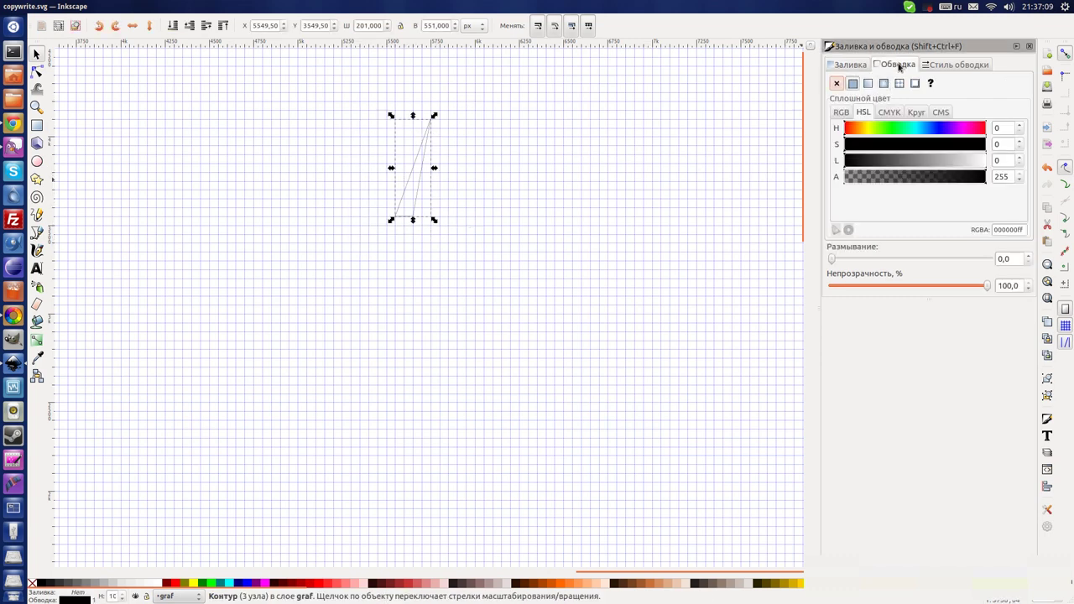
{"action": "left_click", "coordinate": [952, 66]}
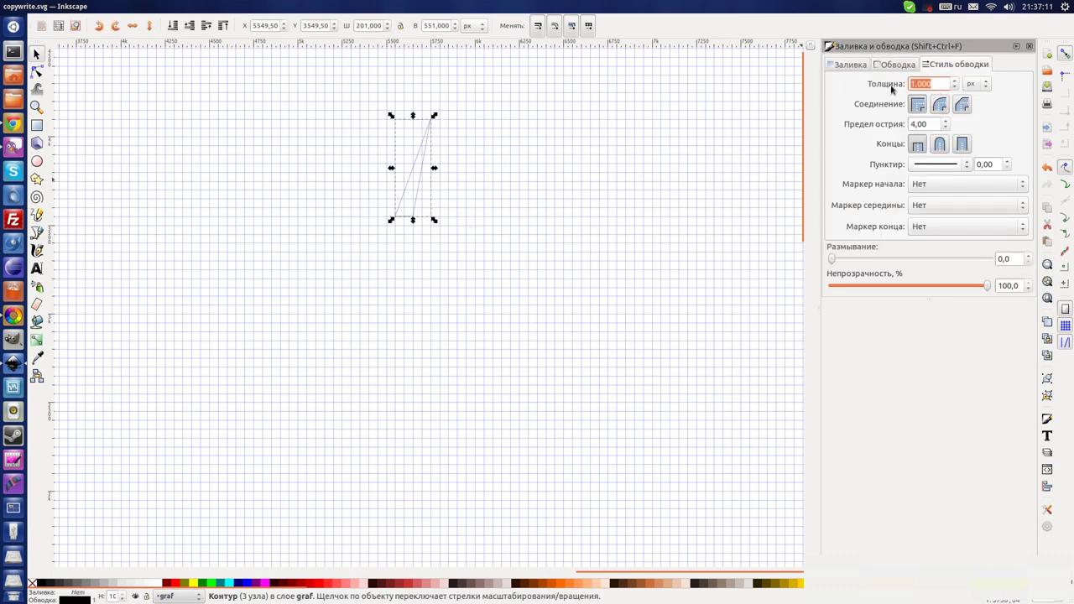
{"action": "type", "text": "3,000"}
{"action": "key", "text": "Return"}
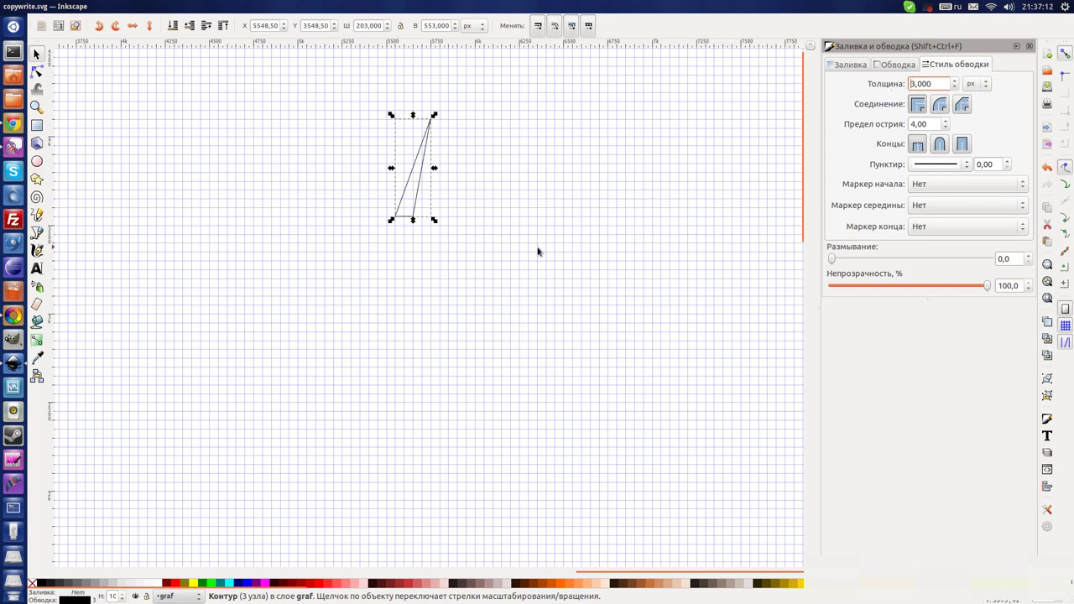
{"action": "left_click", "coordinate": [538, 252]}
{"action": "left_click_drag", "start_coordinate": [461, 110], "coordinate": [362, 235]}
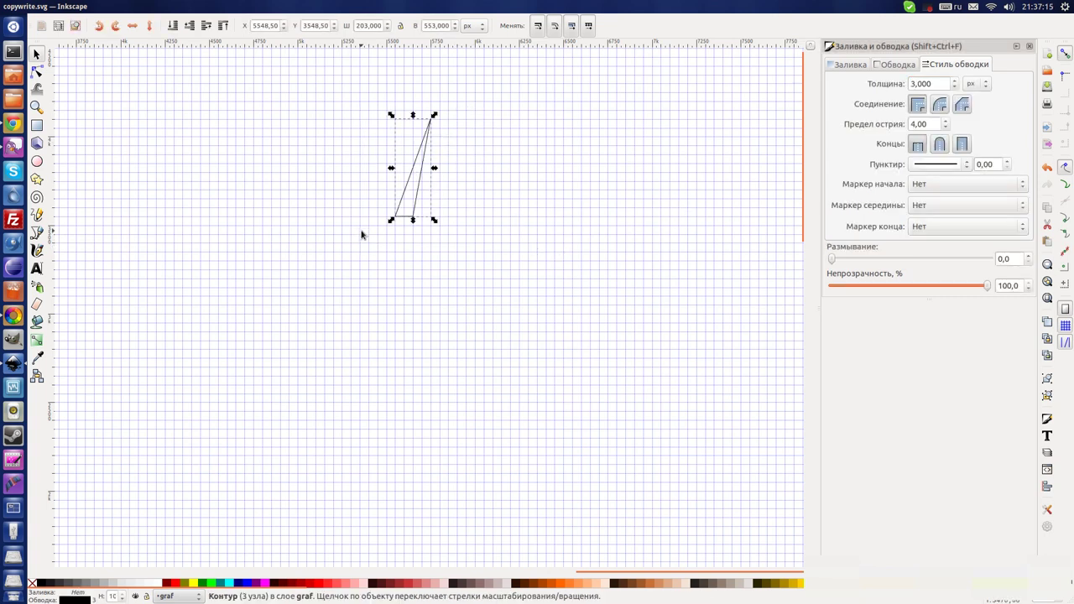
Duplicate the triangle, flip the copy horizontally, and join it at the shared apex.
{"action": "left_click", "coordinate": [95, 7]}
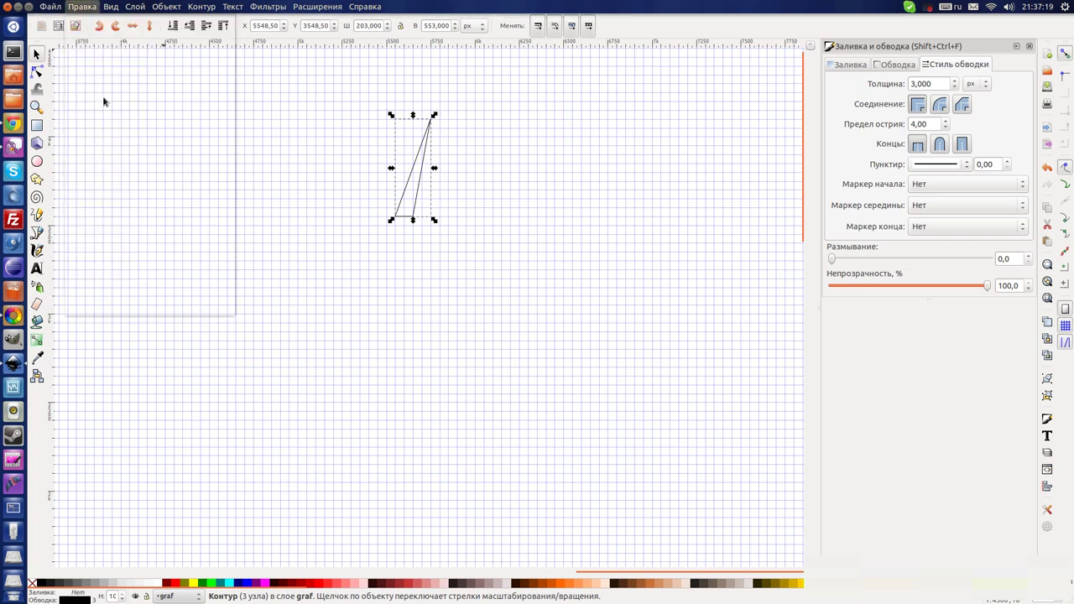
{"action": "left_click", "coordinate": [128, 168]}
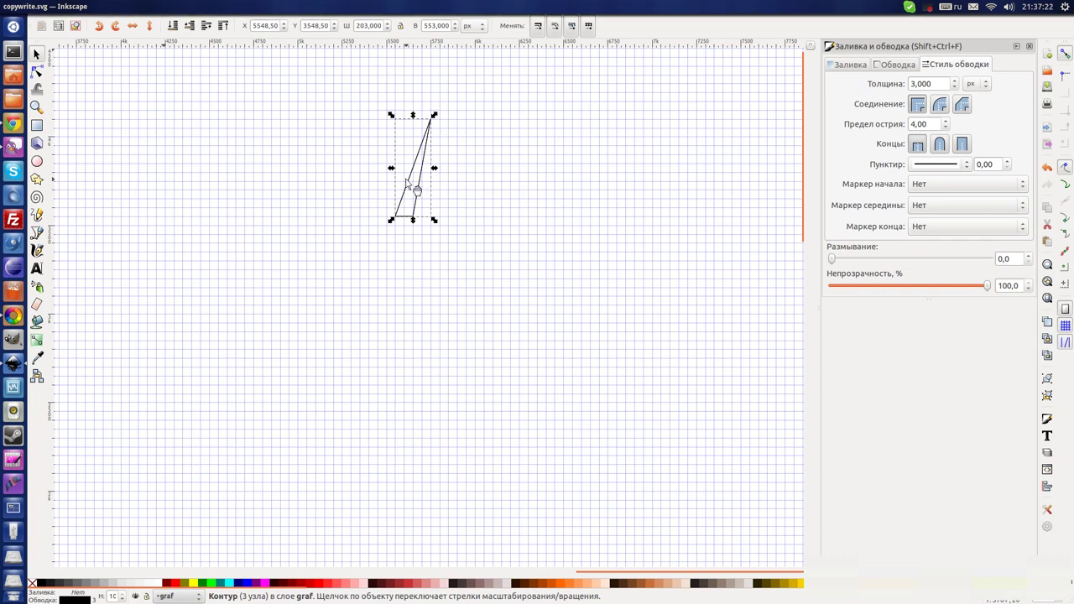
{"action": "mouse_move", "coordinate": [407, 181]}
{"action": "left_mouse_down"}
{"action": "mouse_move", "coordinate": [434, 180]}
{"action": "mouse_move", "coordinate": [445, 206]}
{"action": "left_mouse_up"}
{"action": "key", "text": "Escape"}
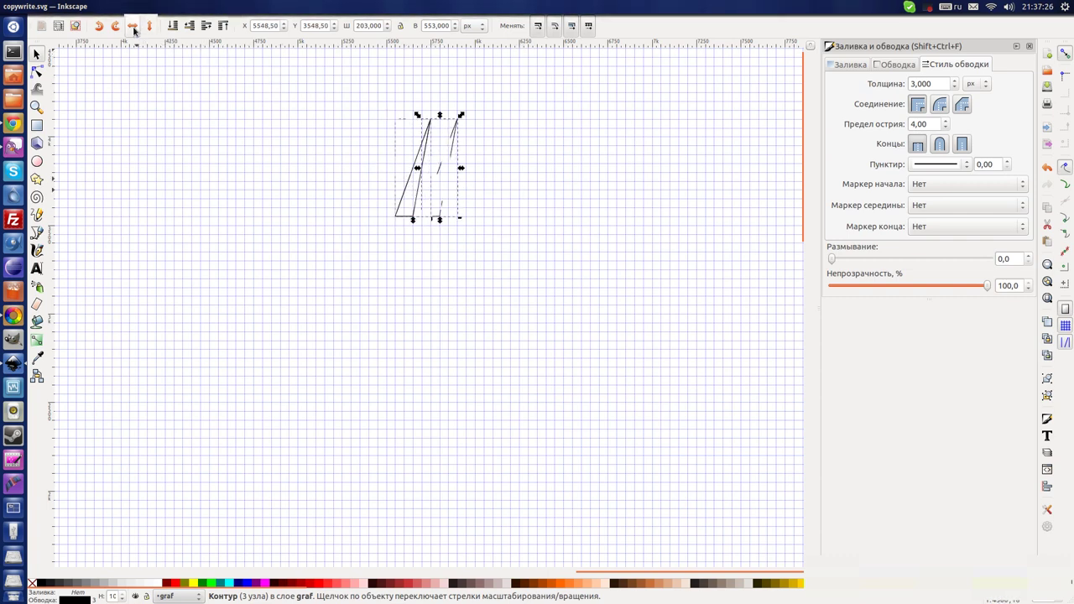
{"action": "left_click", "coordinate": [133, 26]}
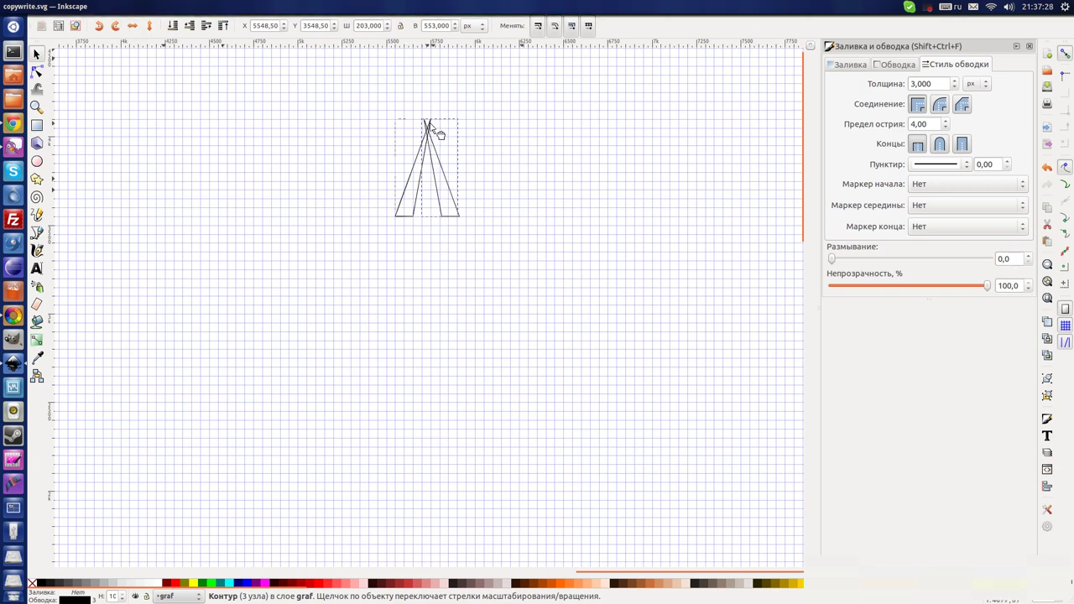
{"action": "left_click_drag", "start_coordinate": [429, 125], "coordinate": [434, 126]}
{"action": "left_click", "coordinate": [492, 146]}
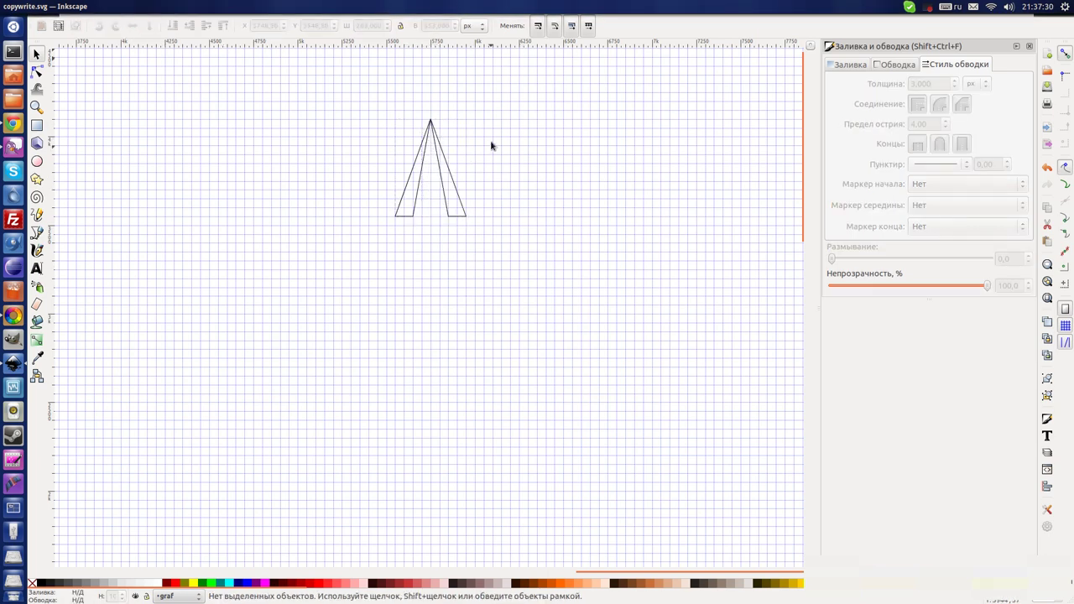
{"action": "key", "text": "Tab"}
Duplicate the triangle pair, flip it vertically, and place it below with a gap.
{"action": "mouse_move", "coordinate": [491, 104]}
{"action": "left_mouse_down"}
{"action": "mouse_move", "coordinate": [402, 239]}
{"action": "mouse_move", "coordinate": [364, 233]}
{"action": "left_mouse_up"}
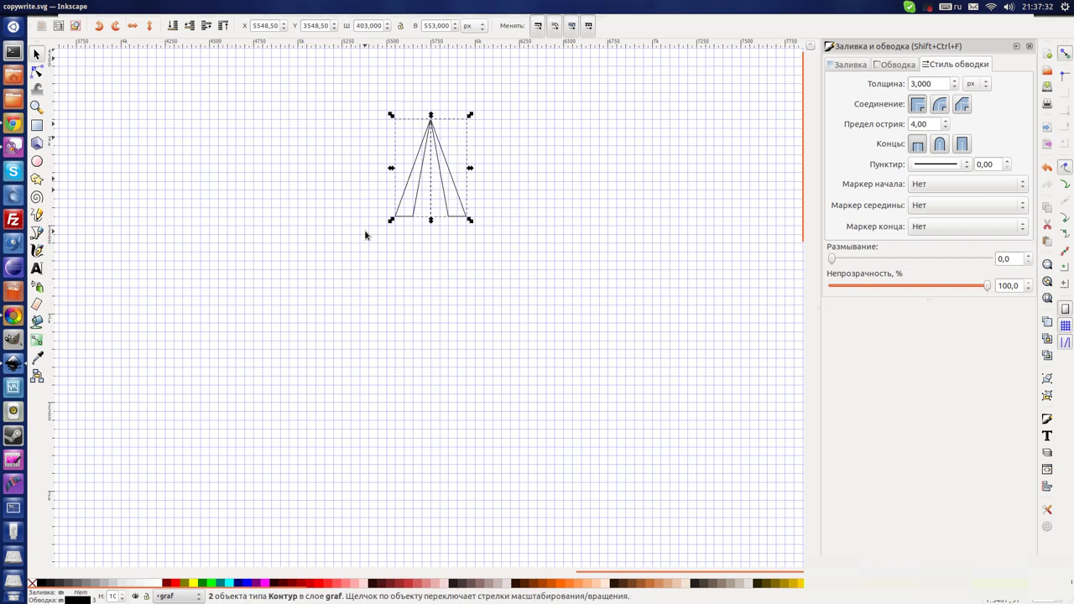
{"action": "left_click_drag", "start_coordinate": [558, 245], "coordinate": [554, 242]}
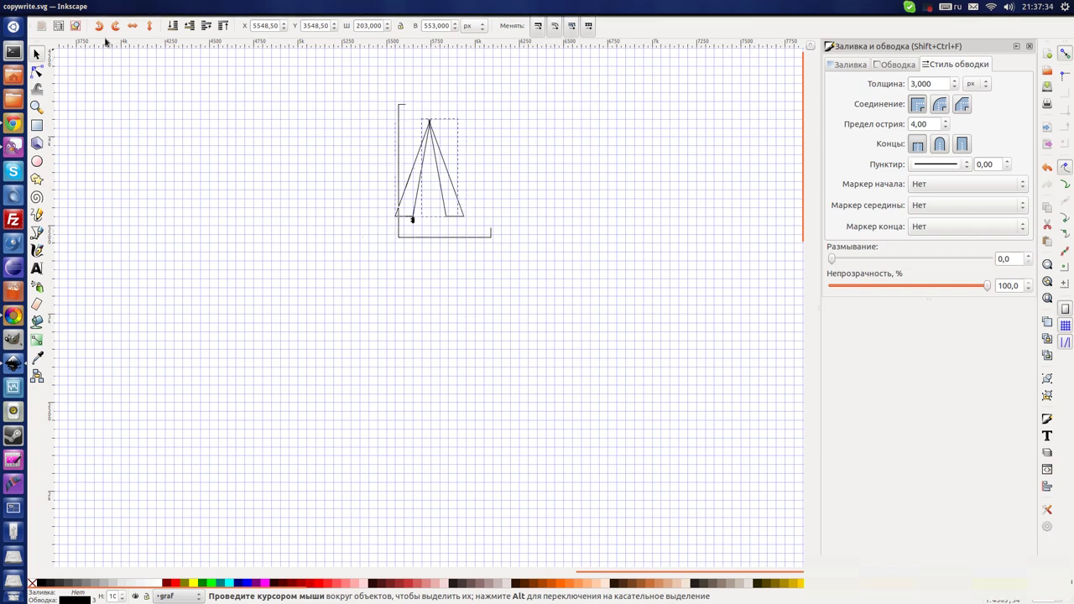
{"action": "left_click", "coordinate": [82, 6]}
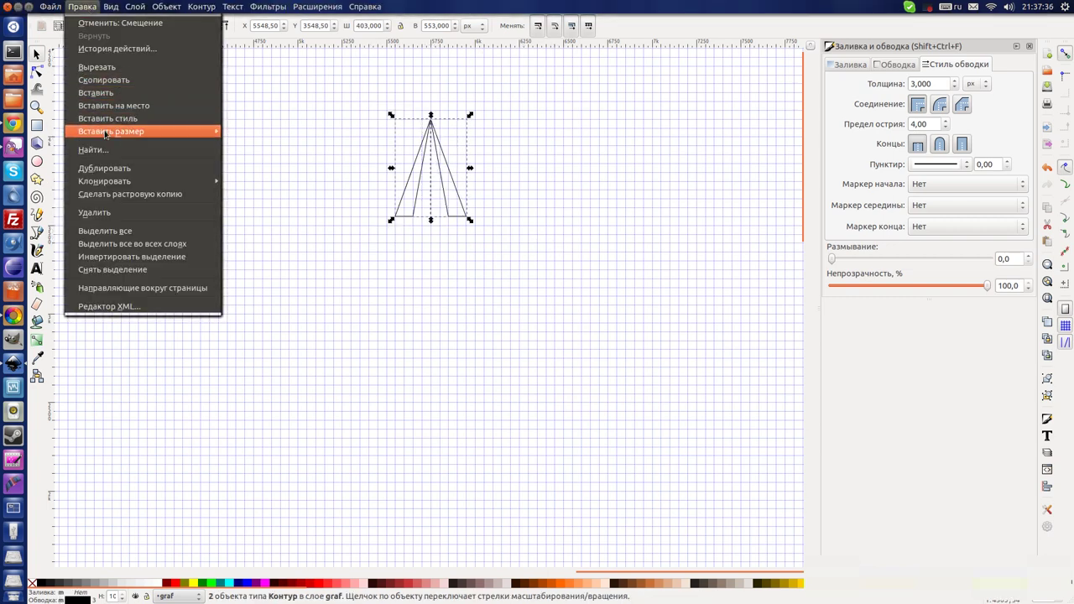
{"action": "left_click", "coordinate": [106, 168]}
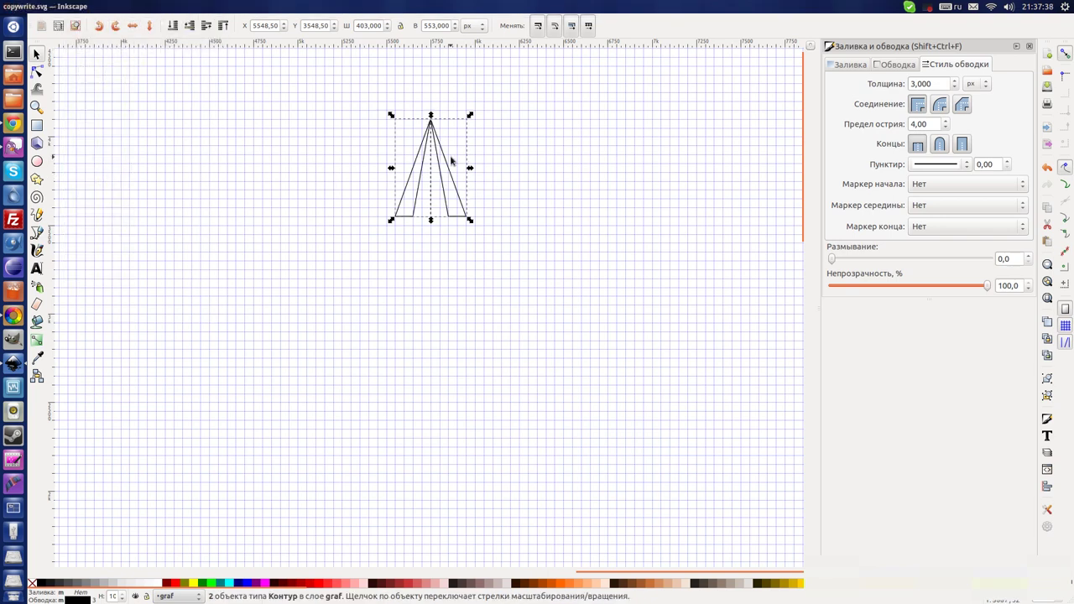
{"action": "left_click_drag", "start_coordinate": [447, 159], "coordinate": [450, 304]}
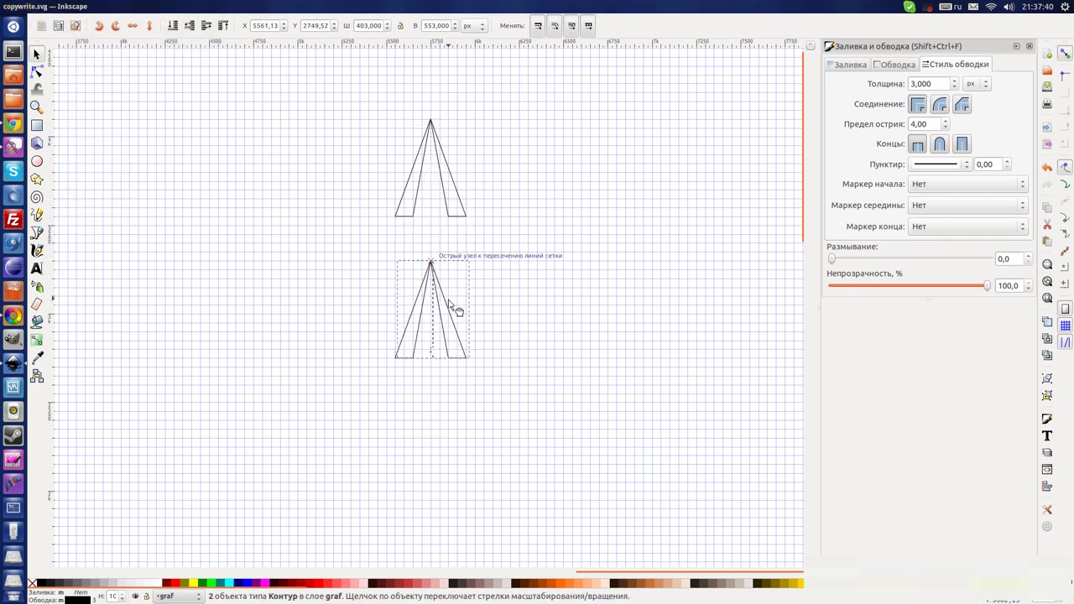
{"action": "left_click", "coordinate": [149, 25]}
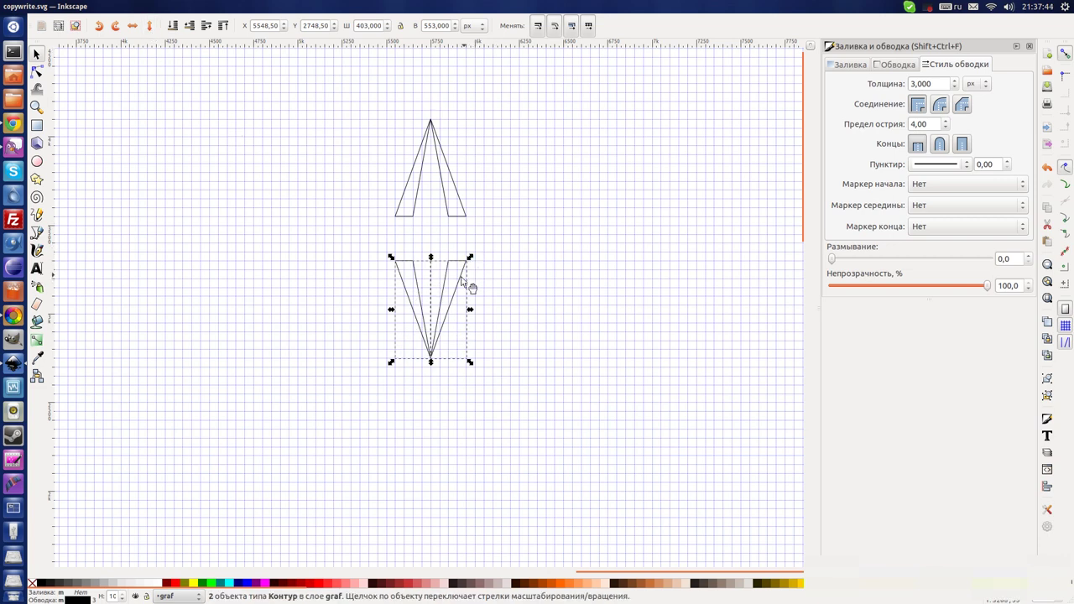
{"action": "left_click_drag", "start_coordinate": [462, 279], "coordinate": [463, 325]}
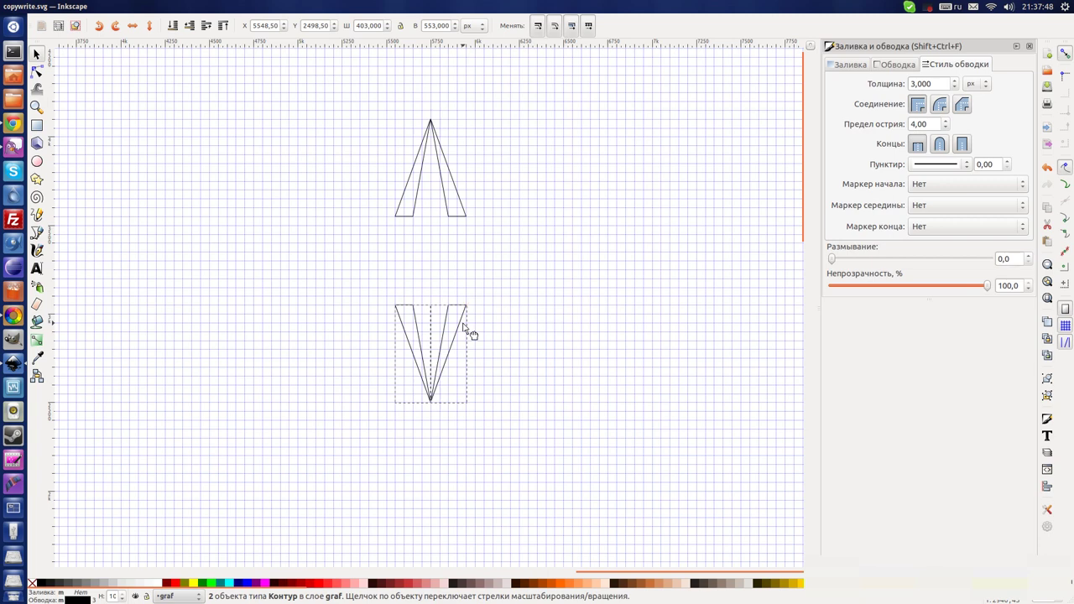
{"action": "left_click", "coordinate": [496, 232]}
{"action": "mouse_move", "coordinate": [508, 101]}
{"action": "left_mouse_down"}
{"action": "mouse_move", "coordinate": [400, 390]}
{"action": "mouse_move", "coordinate": [364, 427]}
{"action": "left_mouse_up"}
{"action": "left_click", "coordinate": [81, 7]}
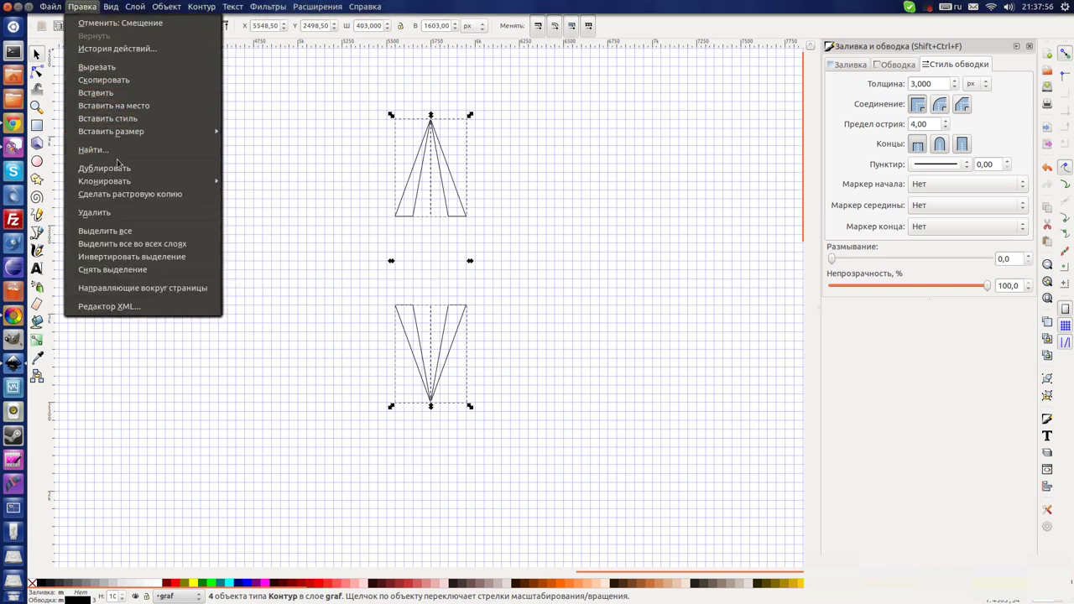
Duplicate the four spike paths and rotate them 60° with Object > Transform.
{"action": "left_click", "coordinate": [116, 167]}
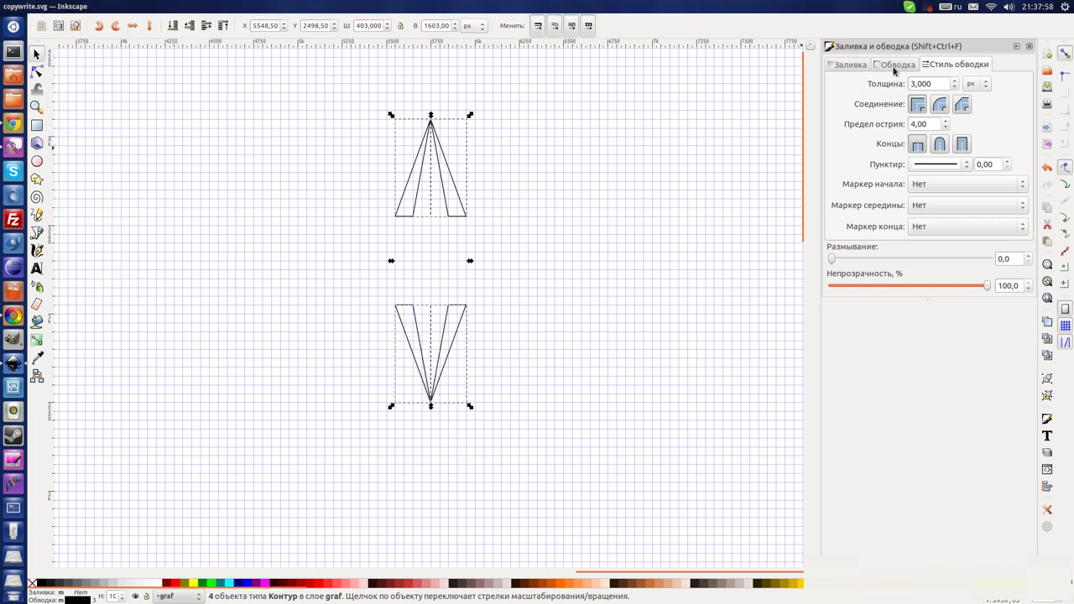
{"action": "left_click", "coordinate": [119, 7]}
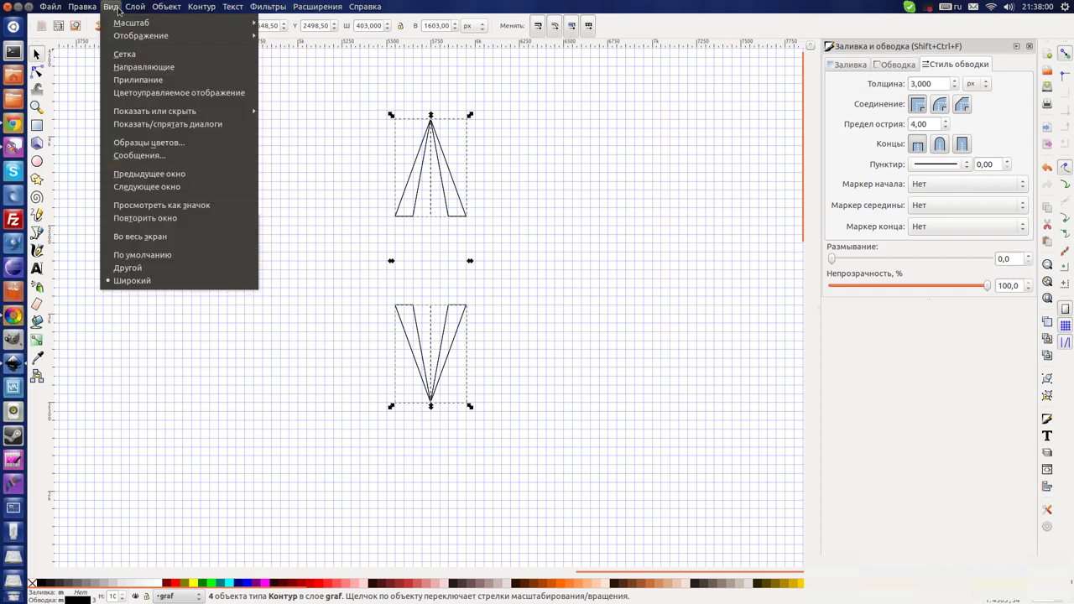
{"action": "left_click", "coordinate": [134, 7]}
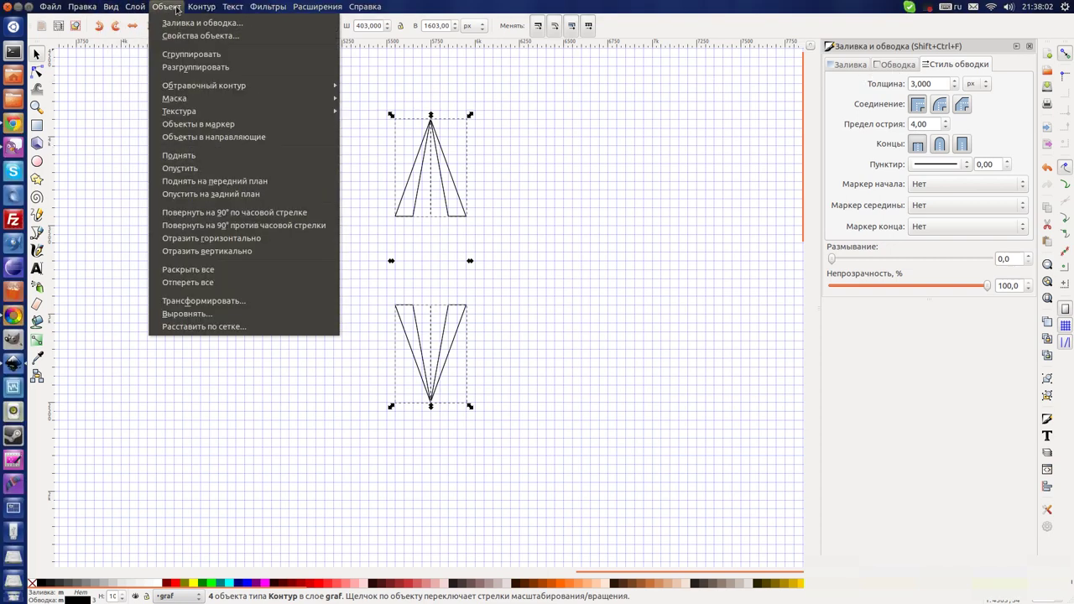
{"action": "left_click", "coordinate": [201, 300]}
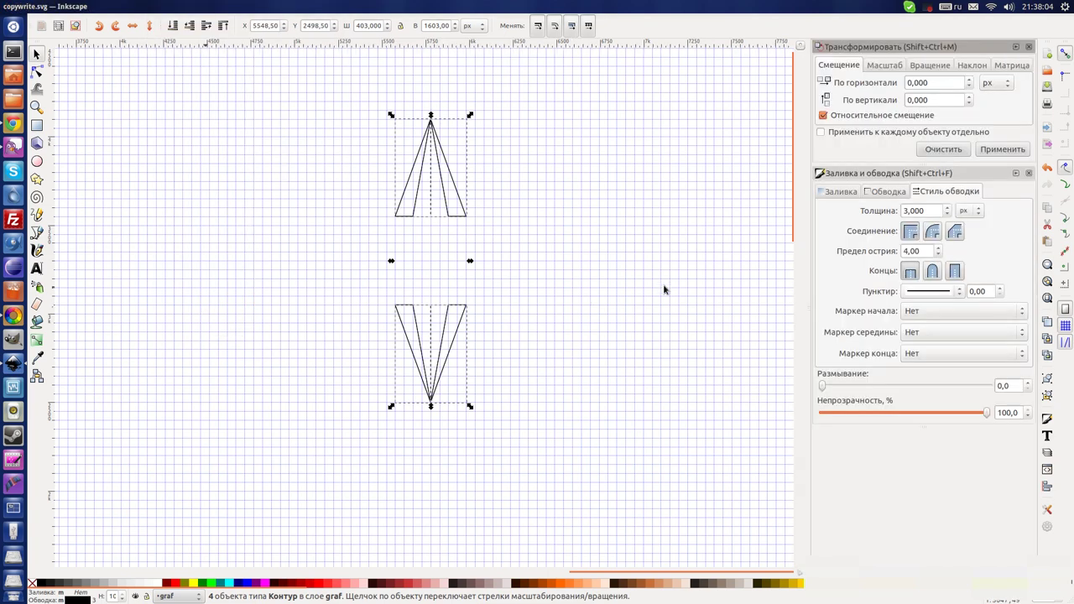
{"action": "left_click", "coordinate": [930, 66]}
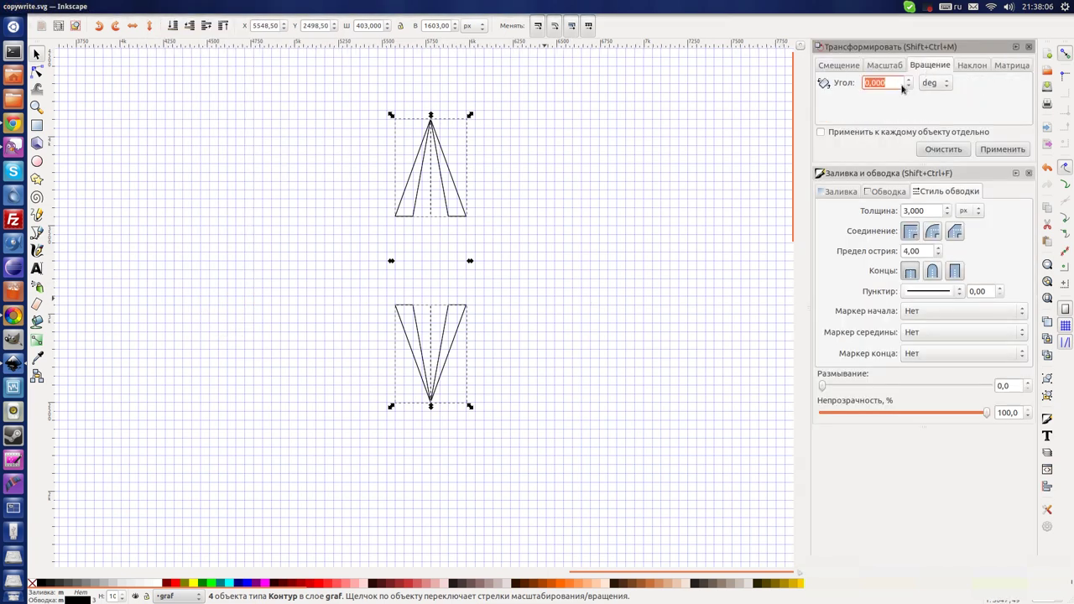
{"action": "left_click", "coordinate": [894, 83]}
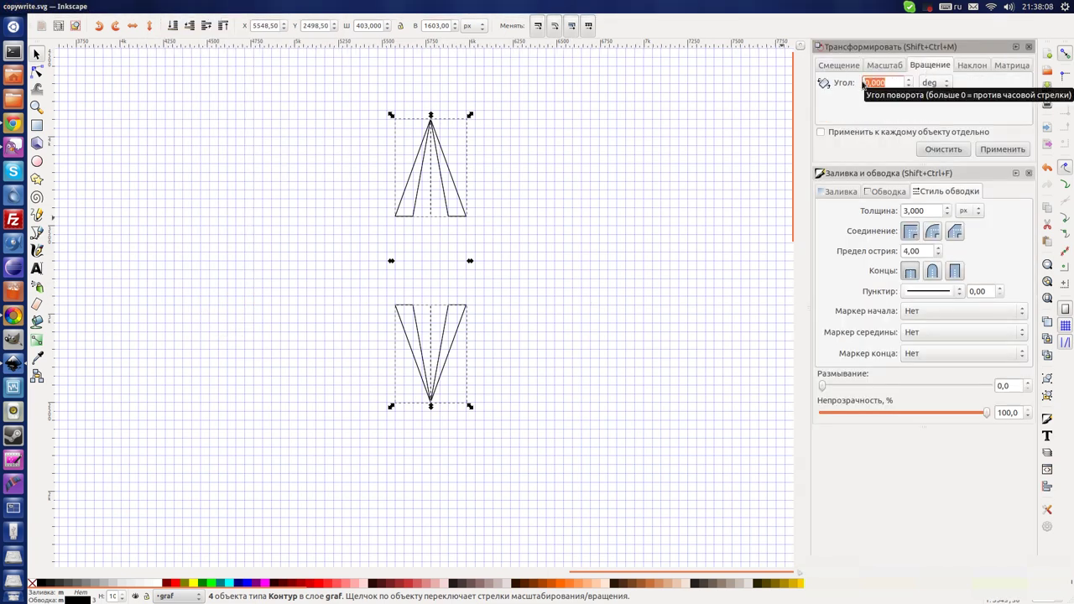
{"action": "type", "text": "60"}
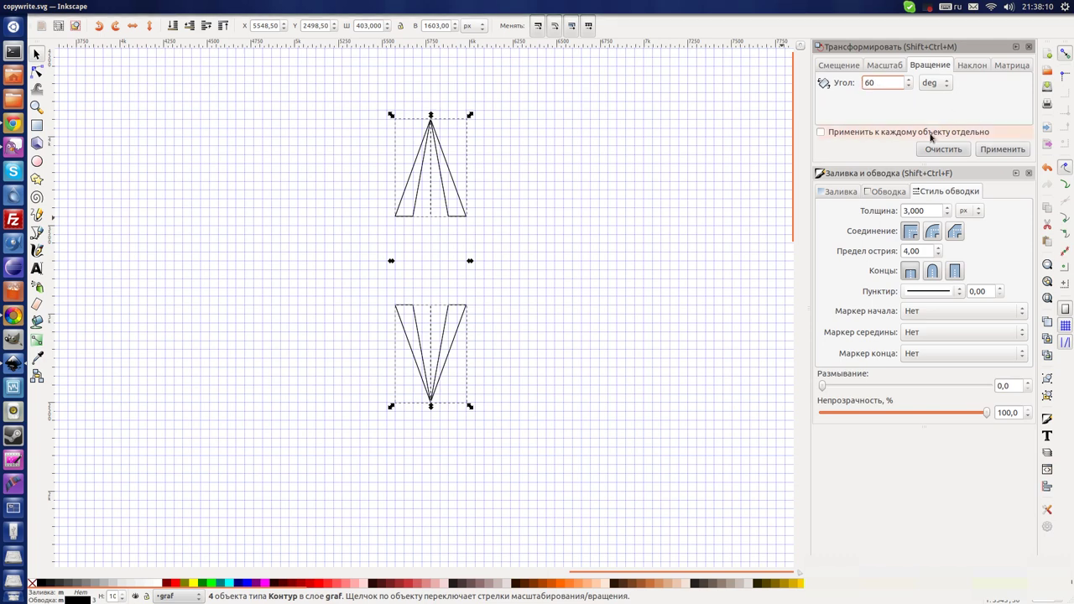
{"action": "left_click", "coordinate": [1003, 149]}
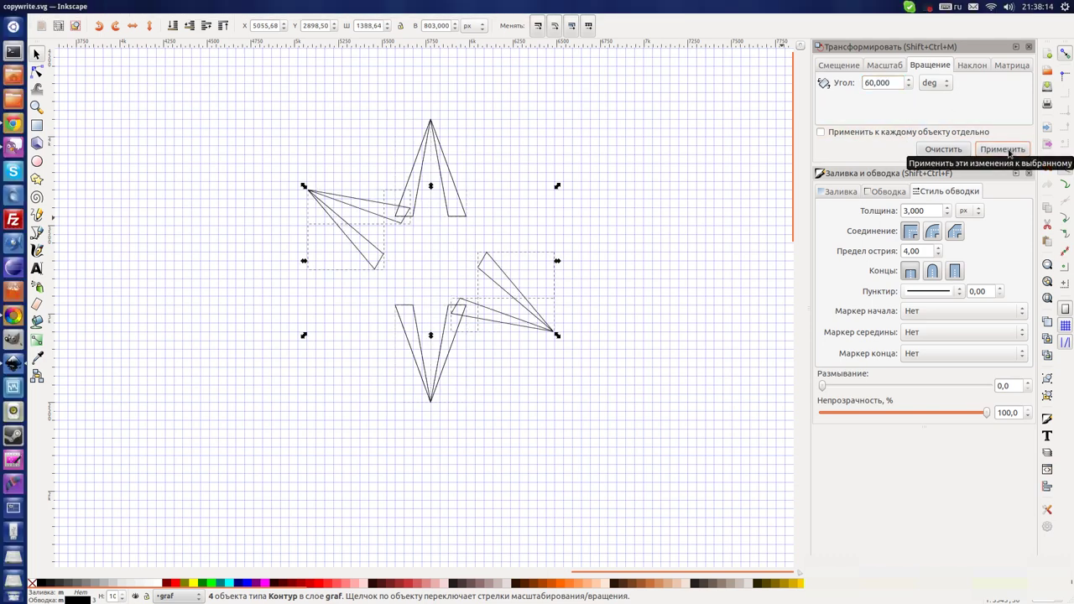
Duplicate the rotated spikes and apply another 60° rotation to complete the star.
{"action": "left_click", "coordinate": [81, 7]}
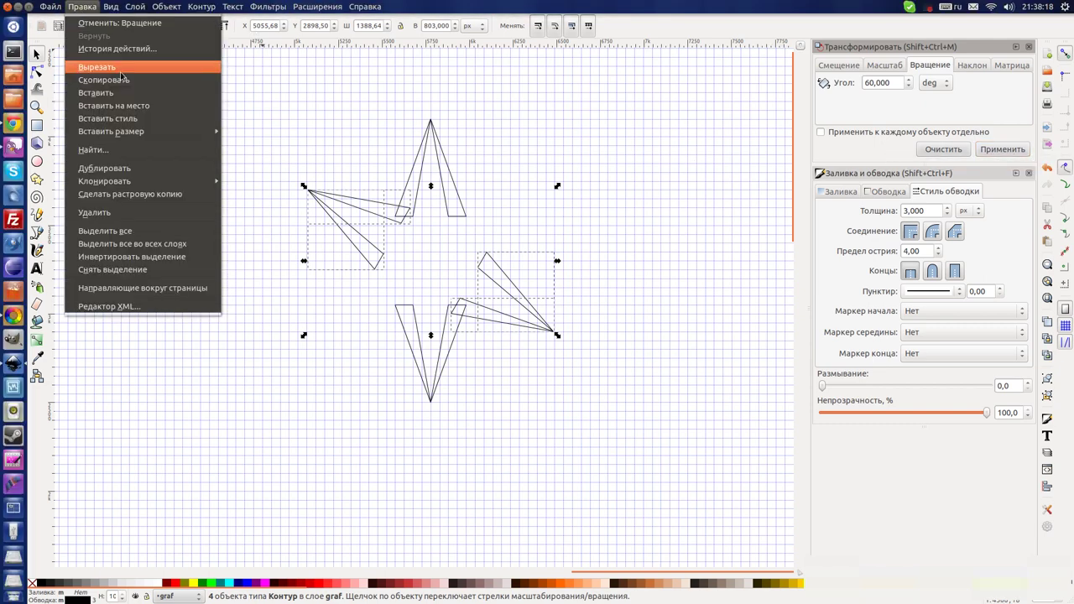
{"action": "left_click", "coordinate": [117, 168]}
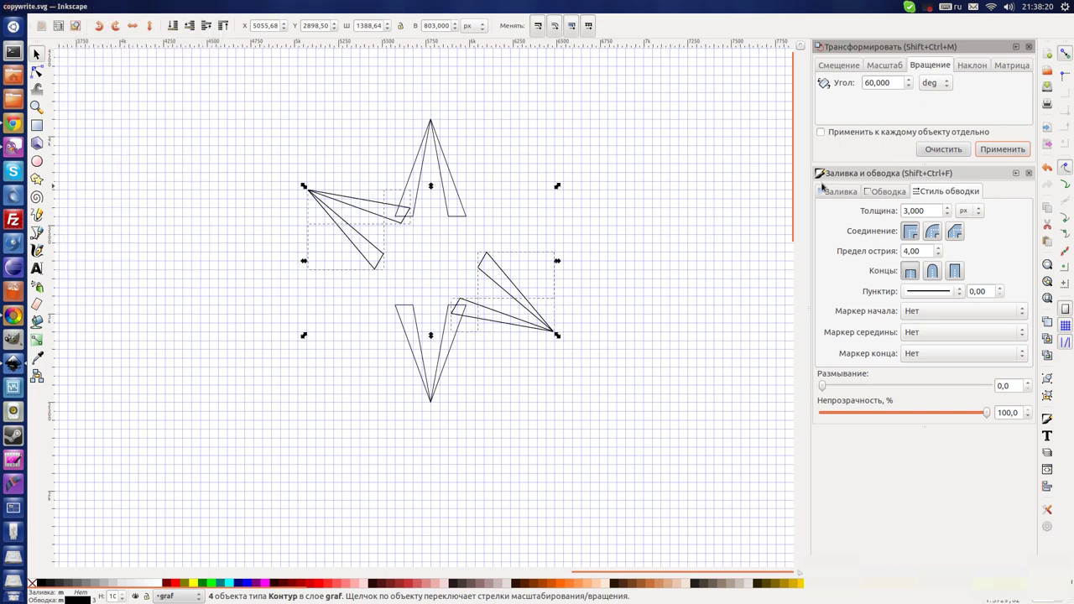
{"action": "left_click", "coordinate": [1007, 150]}
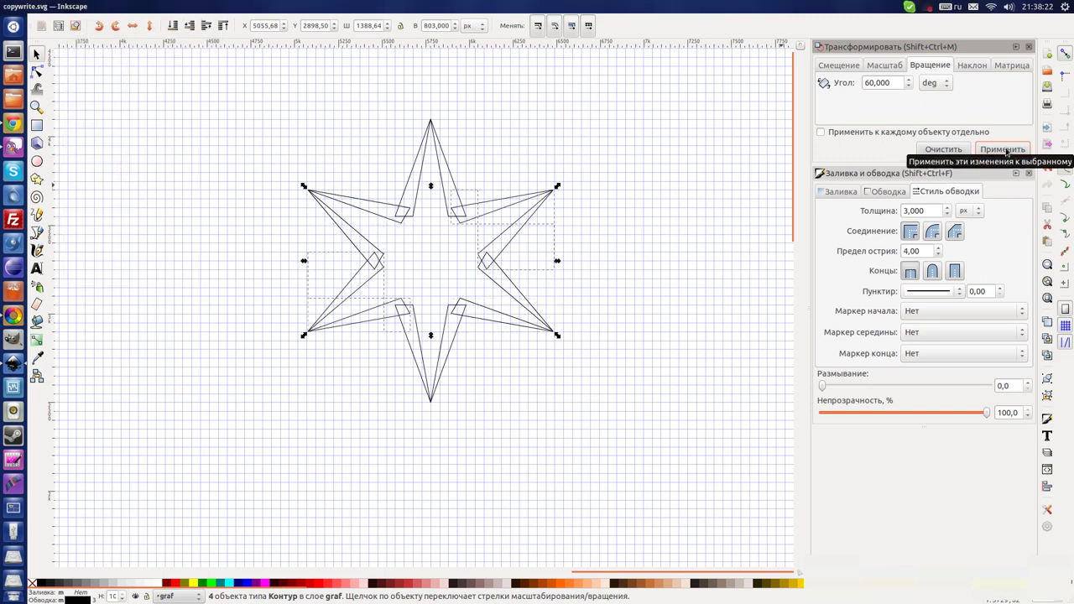
{"action": "left_click", "coordinate": [621, 284]}
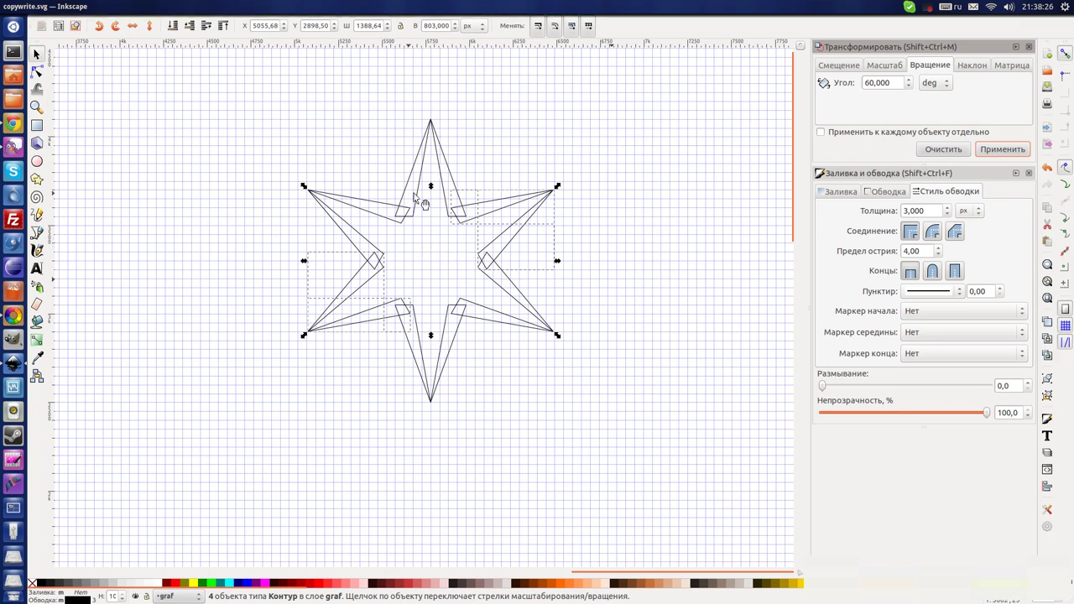
Select just the two paths of the star's top spike.
{"action": "left_click", "coordinate": [446, 160]}
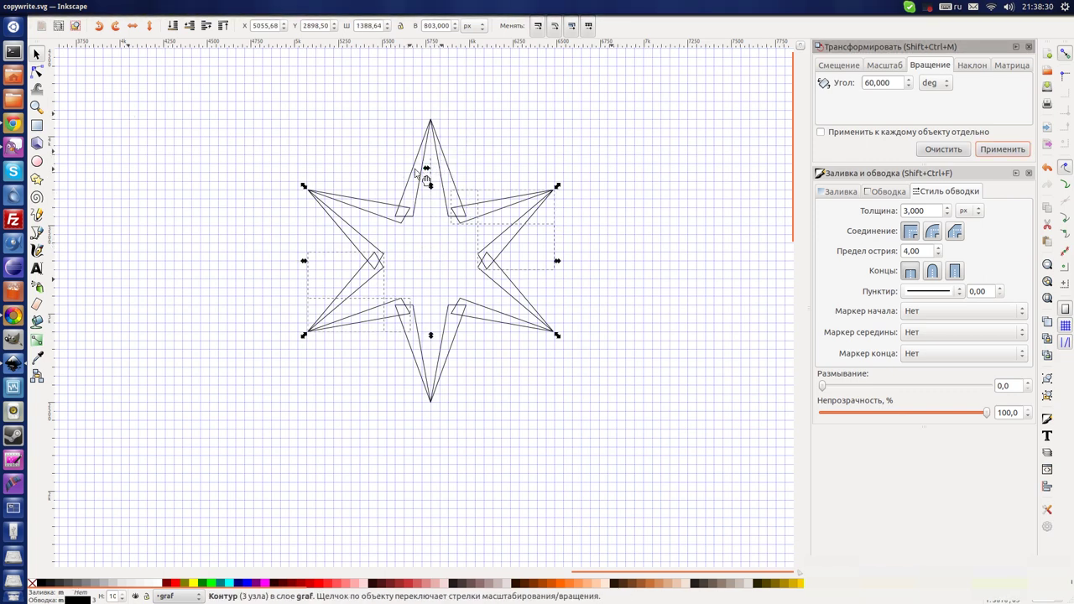
{"action": "left_click", "coordinate": [415, 171], "text": "shift"}
{"action": "key", "text": "exclam"}
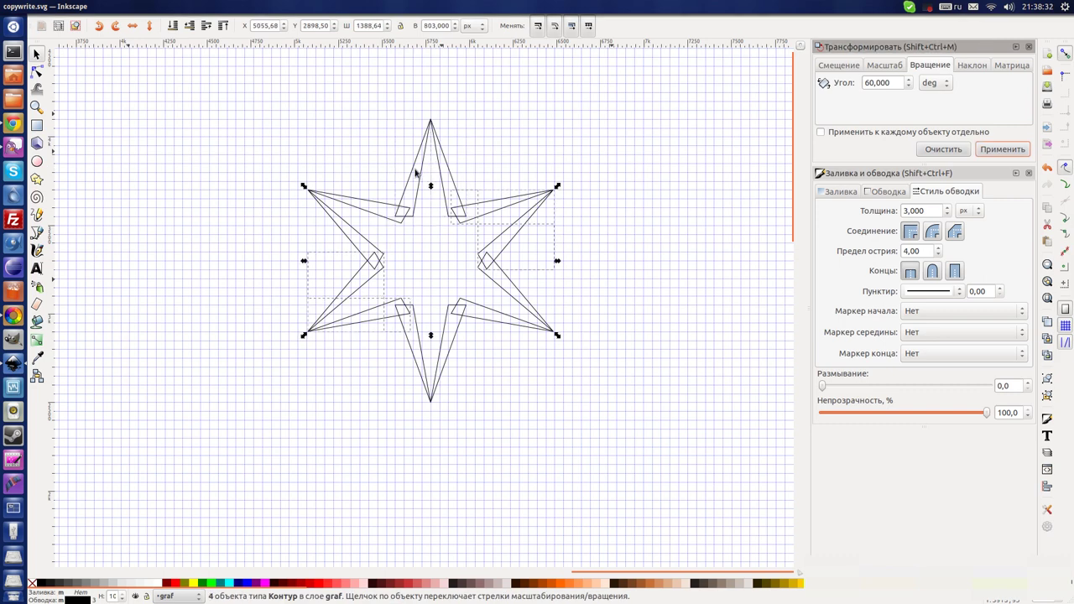
{"action": "right_click", "coordinate": [415, 170]}
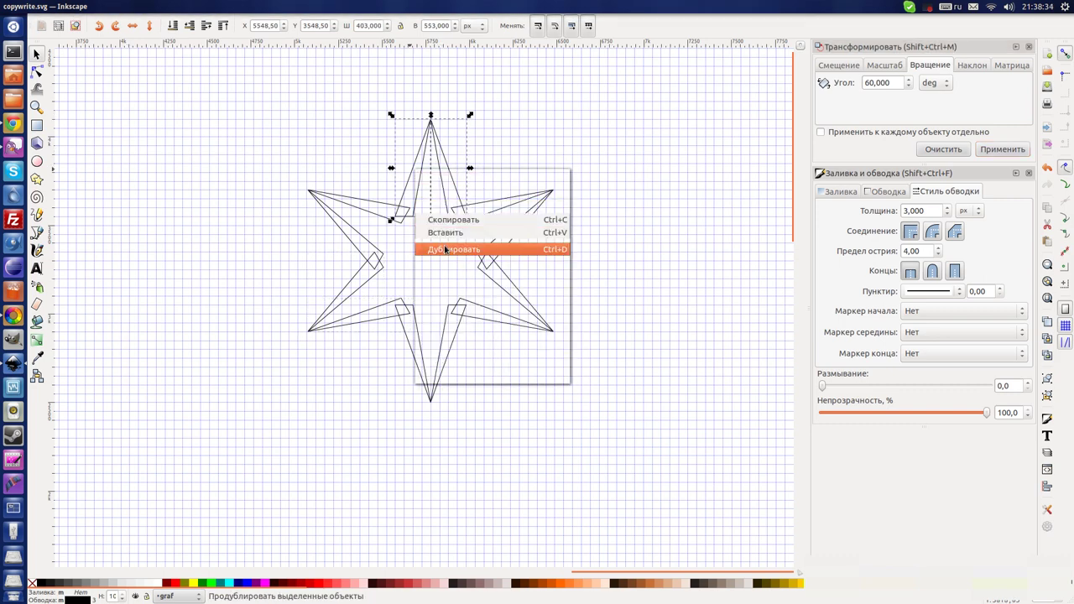
Duplicate the top spike and shrink the copy to a narrower size.
{"action": "left_click", "coordinate": [445, 249]}
{"action": "key", "text": "ctrl+d"}
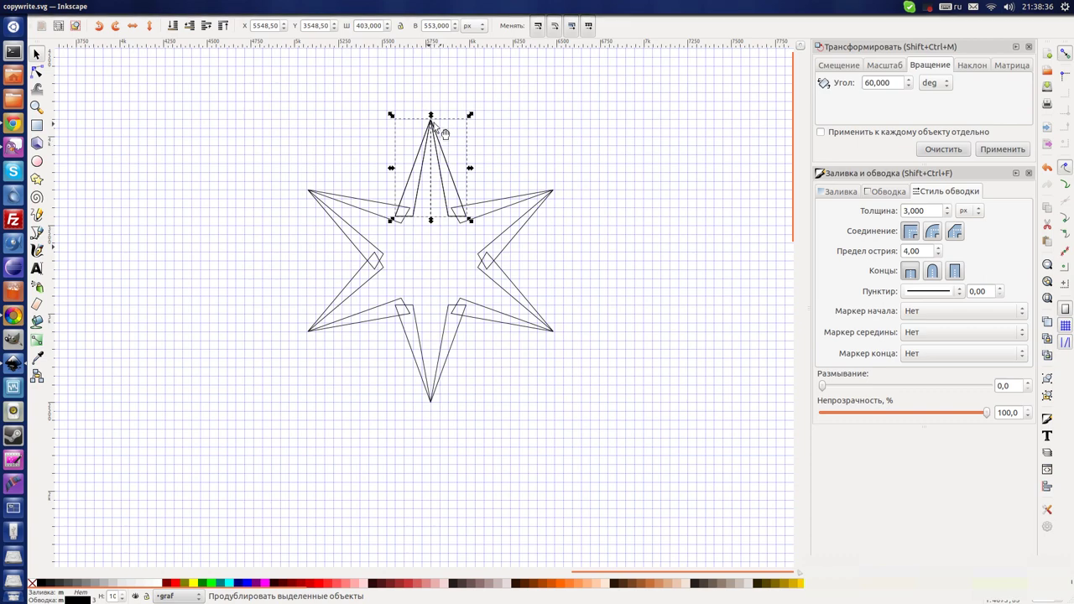
{"action": "left_click_drag", "start_coordinate": [431, 117], "coordinate": [433, 153]}
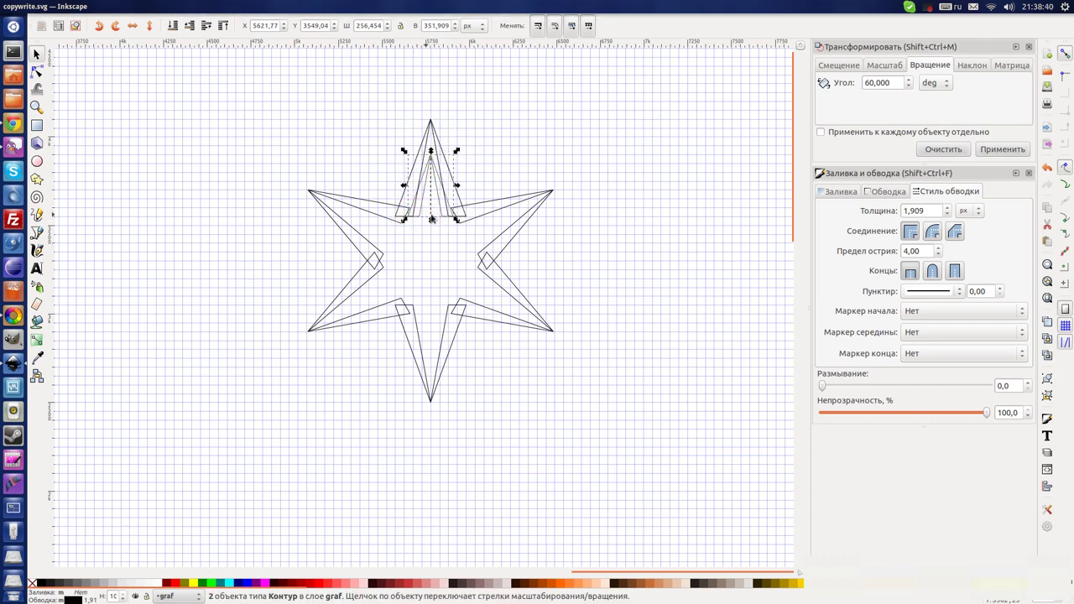
{"action": "scroll", "coordinate": [431, 219], "scroll_direction": "up", "scroll_amount": 3}
{"action": "scroll", "coordinate": [427, 225], "scroll_direction": "up", "scroll_amount": 1}
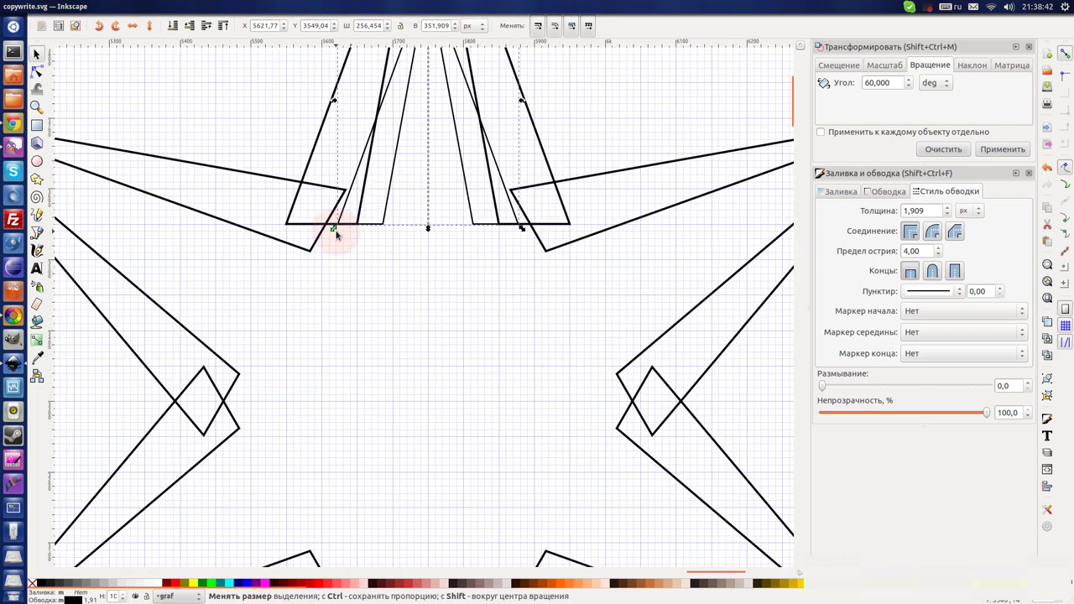
{"action": "mouse_move", "coordinate": [335, 234]}
{"action": "left_mouse_down"}
{"action": "mouse_move", "coordinate": [368, 232]}
{"action": "mouse_move", "coordinate": [386, 203]}
{"action": "left_mouse_up"}
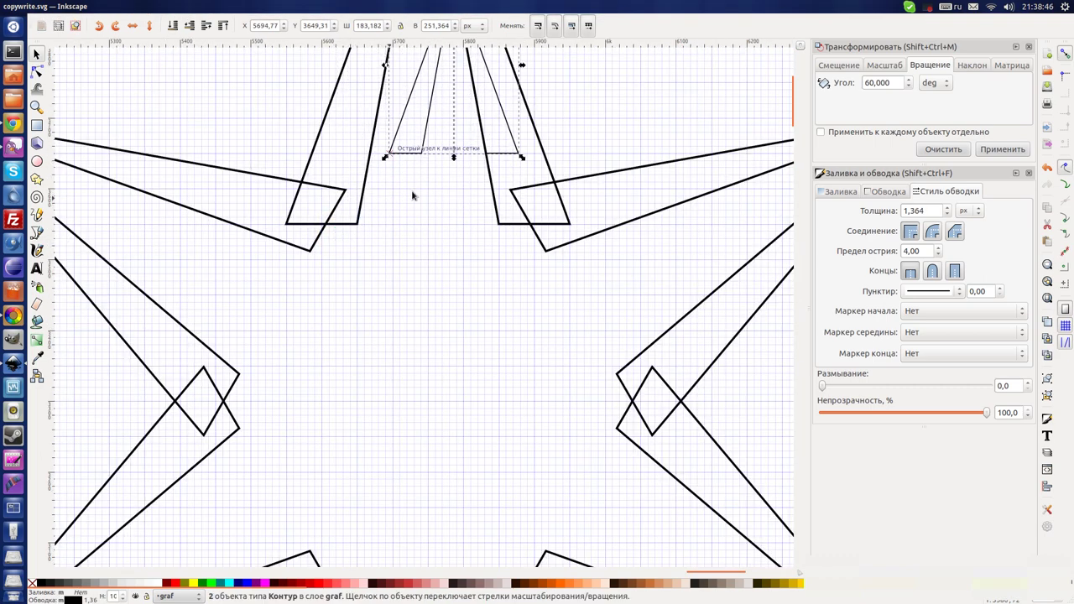
{"action": "scroll", "coordinate": [457, 156], "scroll_direction": "up", "scroll_amount": 4}
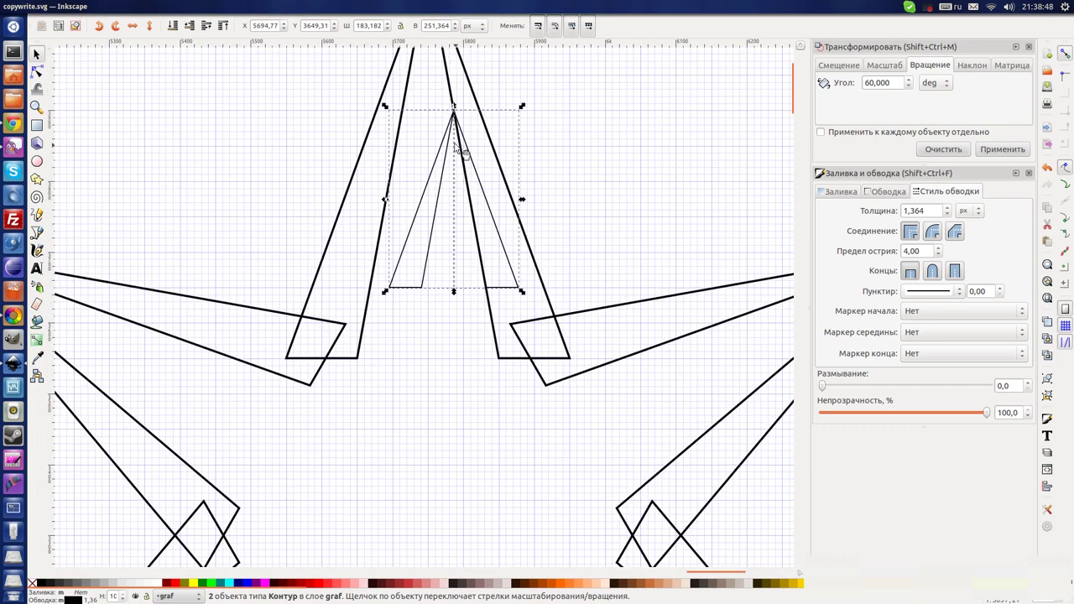
Move the shrunken copy inside the top ray and stretch it taller downward.
{"action": "left_click_drag", "start_coordinate": [457, 149], "coordinate": [428, 144]}
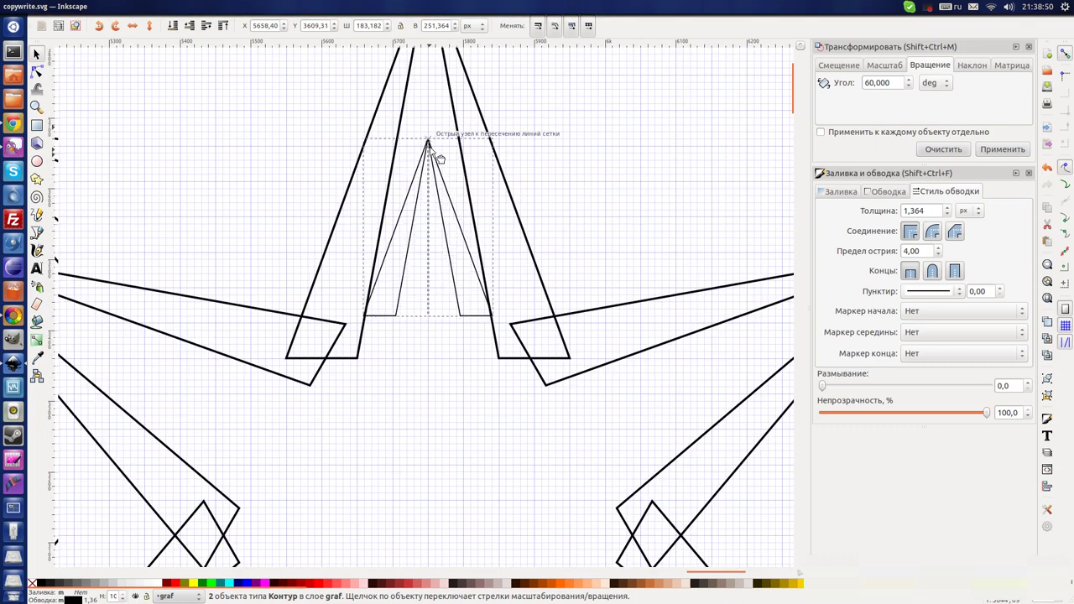
{"action": "left_click_drag", "start_coordinate": [428, 144], "coordinate": [428, 111]}
{"action": "scroll", "coordinate": [428, 272], "scroll_direction": "down", "scroll_amount": 1}
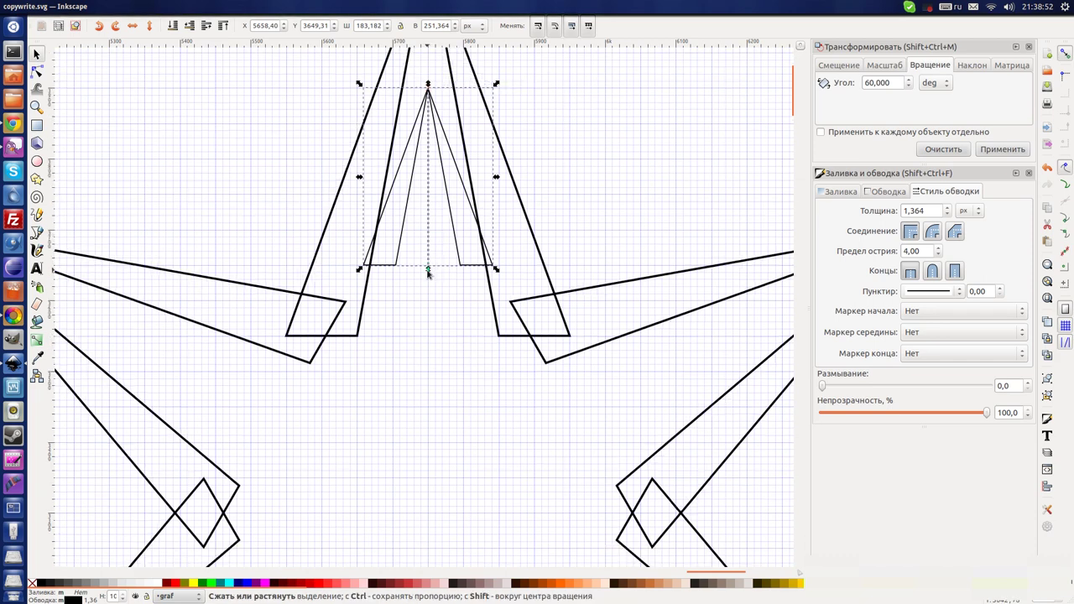
{"action": "left_click_drag", "start_coordinate": [428, 272], "coordinate": [426, 339]}
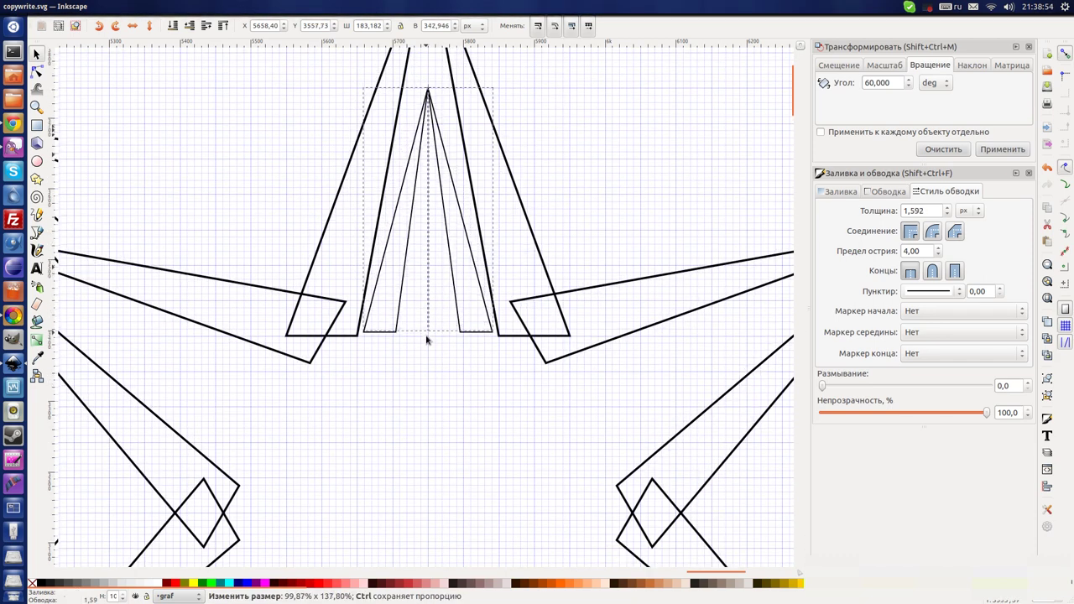
{"action": "left_click_drag", "start_coordinate": [426, 339], "coordinate": [426, 374]}
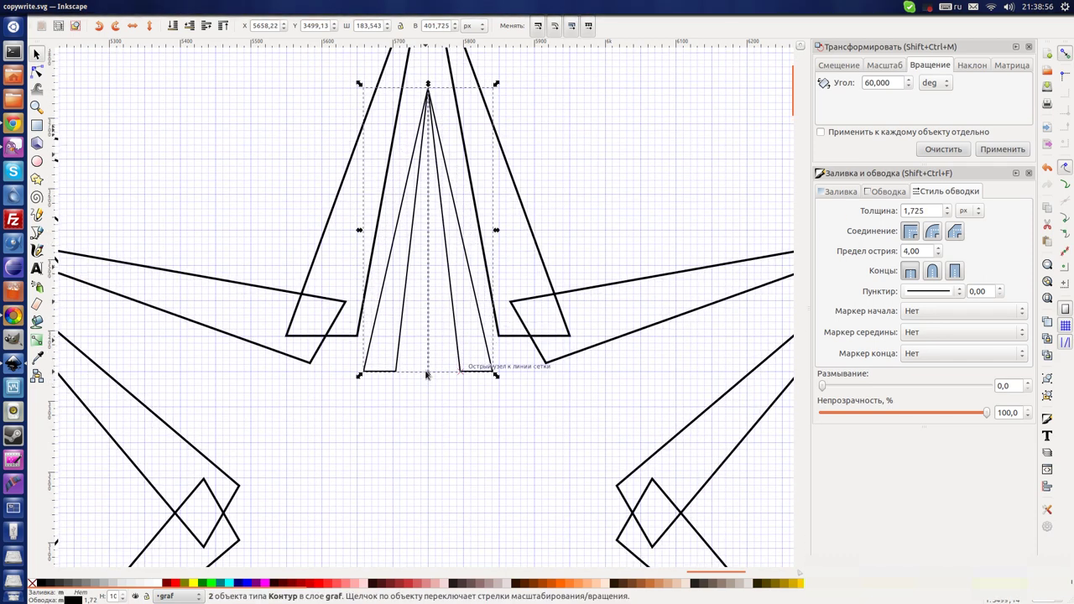
{"action": "scroll", "coordinate": [420, 241], "scroll_direction": "down", "scroll_amount": 3}
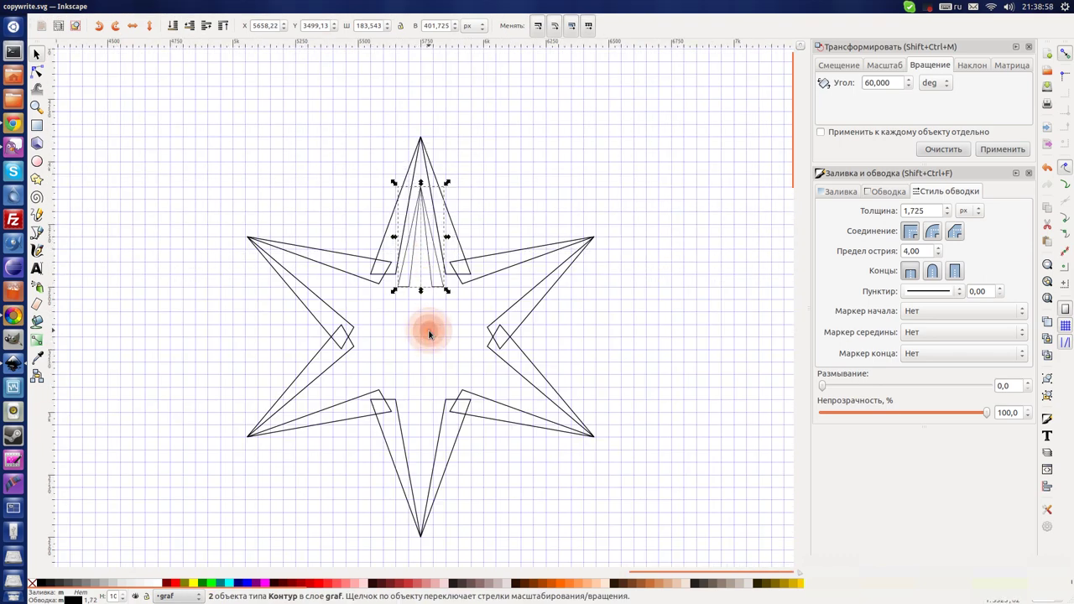
Select the two outer paths of the star's top arm.
{"action": "left_click", "coordinate": [429, 334]}
{"action": "left_click", "coordinate": [431, 269]}
{"action": "left_click", "coordinate": [451, 236]}
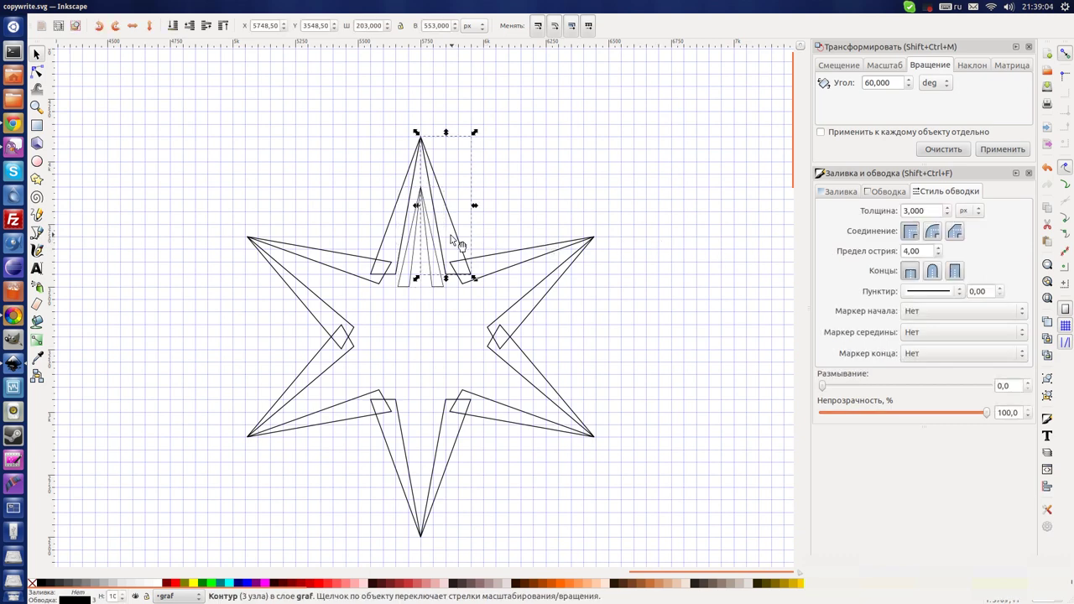
{"action": "left_click", "coordinate": [385, 242], "text": "shift"}
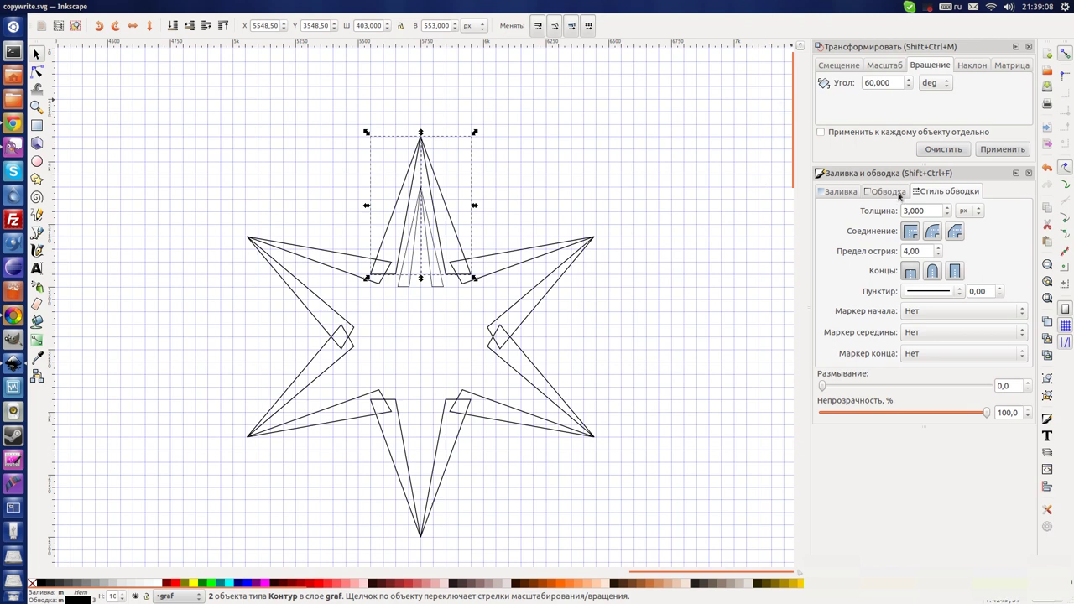
Give the outer paths a flat bright-blue fill via HSL sliders and no stroke.
{"action": "left_click", "coordinate": [840, 191]}
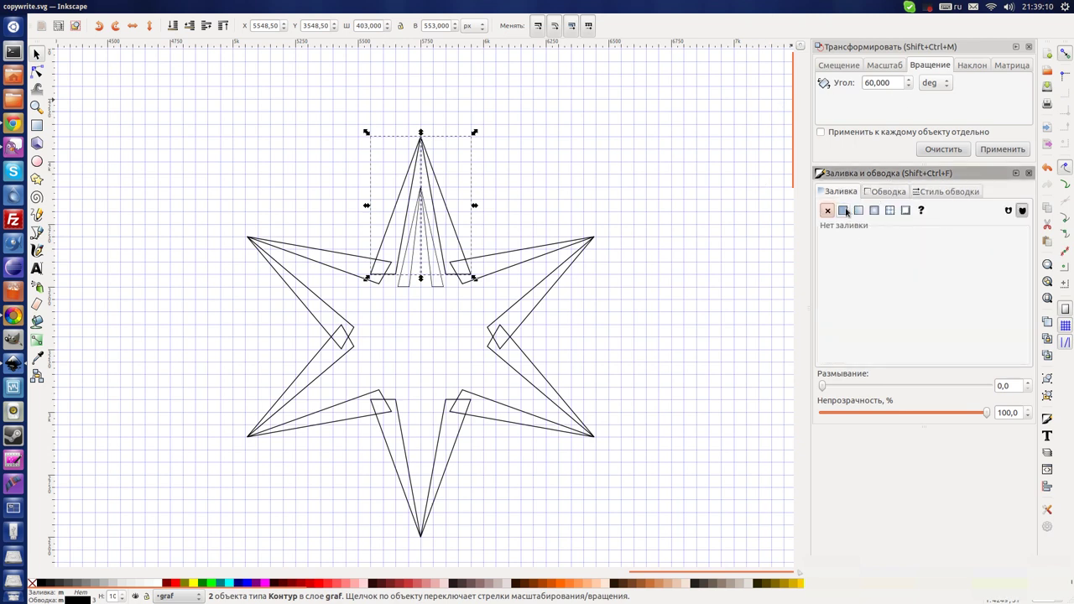
{"action": "left_click", "coordinate": [843, 210]}
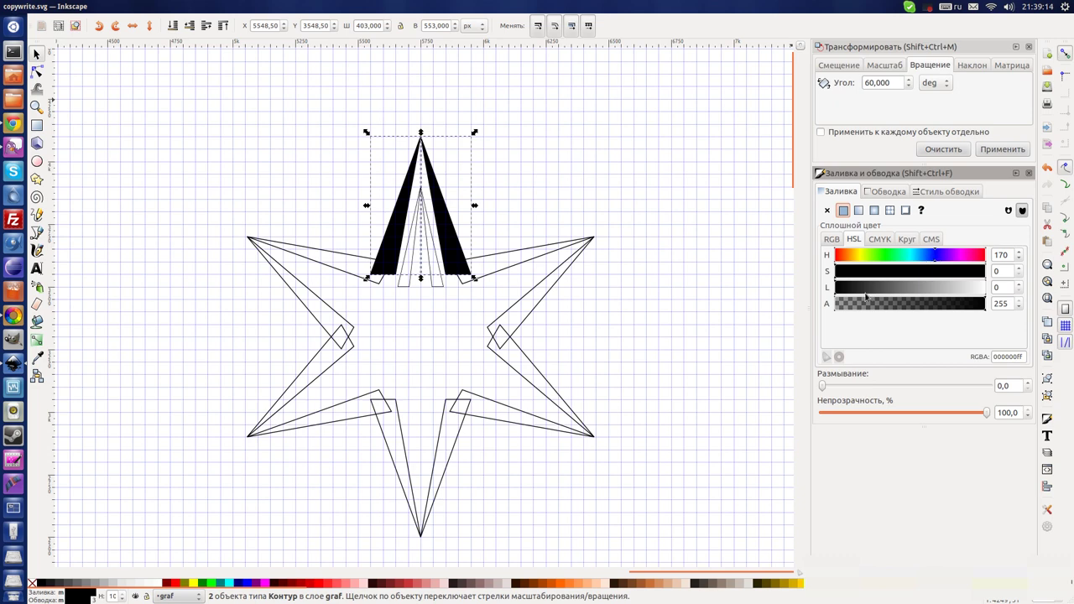
{"action": "left_click_drag", "start_coordinate": [867, 295], "coordinate": [920, 295]}
{"action": "left_click", "coordinate": [982, 271]}
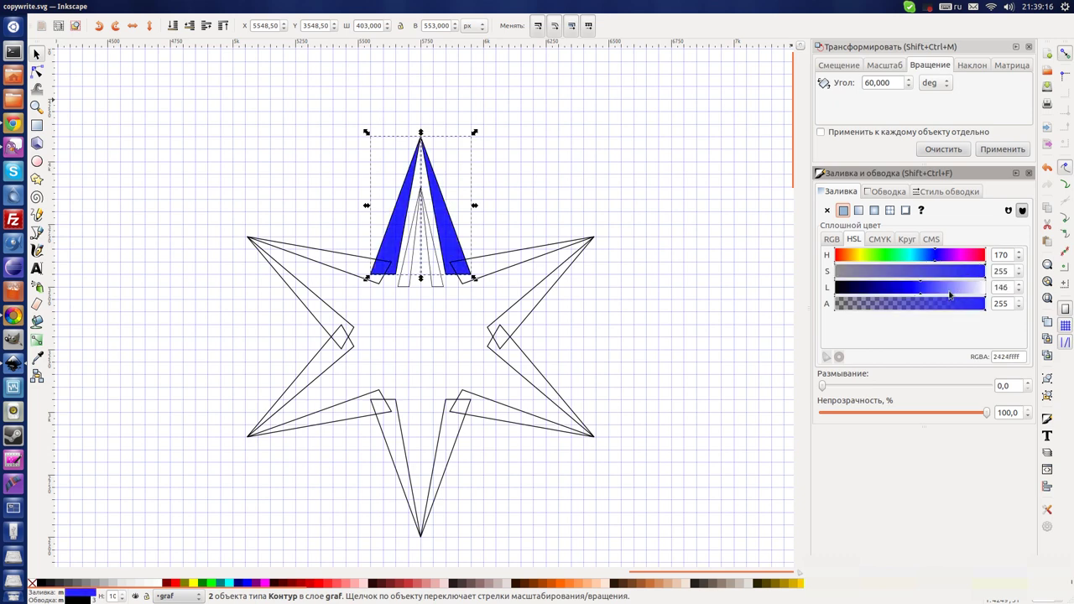
{"action": "left_click", "coordinate": [949, 294]}
{"action": "left_click", "coordinate": [926, 256]}
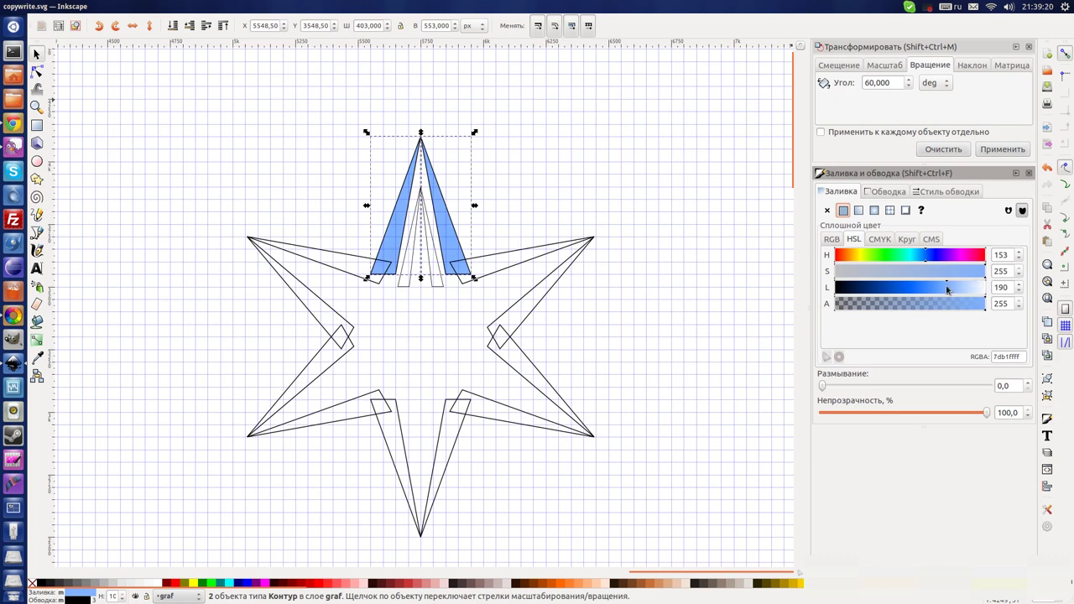
{"action": "left_click_drag", "start_coordinate": [947, 290], "coordinate": [939, 291]}
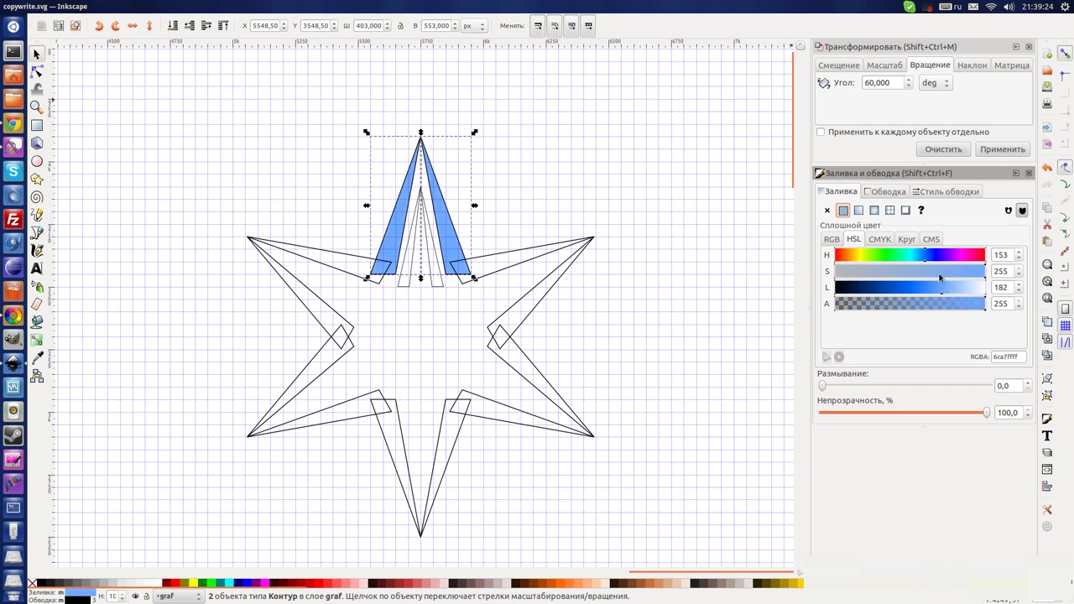
{"action": "left_click_drag", "start_coordinate": [942, 277], "coordinate": [864, 277]}
{"action": "mouse_move", "coordinate": [932, 277]}
{"action": "left_mouse_down"}
{"action": "mouse_move", "coordinate": [987, 278]}
{"action": "mouse_move", "coordinate": [916, 292]}
{"action": "mouse_move", "coordinate": [920, 262]}
{"action": "mouse_move", "coordinate": [944, 291]}
{"action": "mouse_move", "coordinate": [925, 291]}
{"action": "left_mouse_up"}
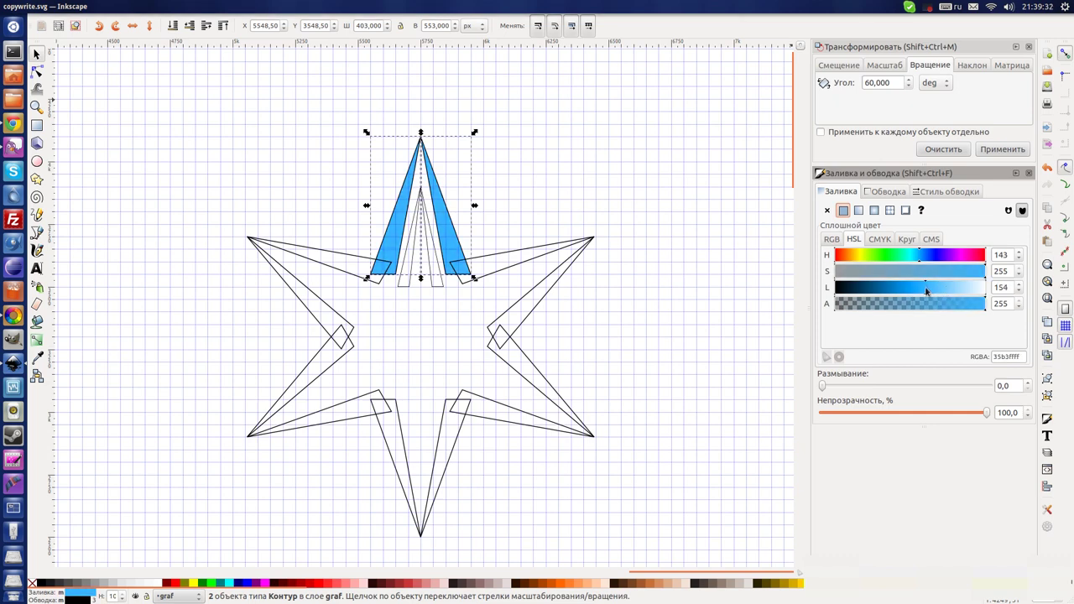
{"action": "left_click", "coordinate": [895, 193]}
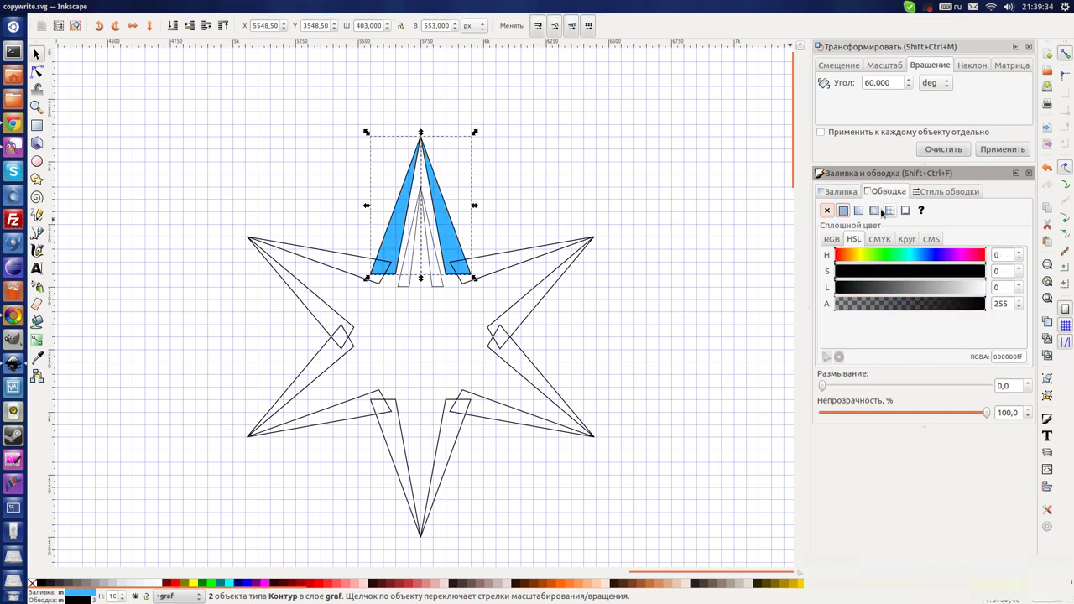
{"action": "left_click", "coordinate": [828, 211]}
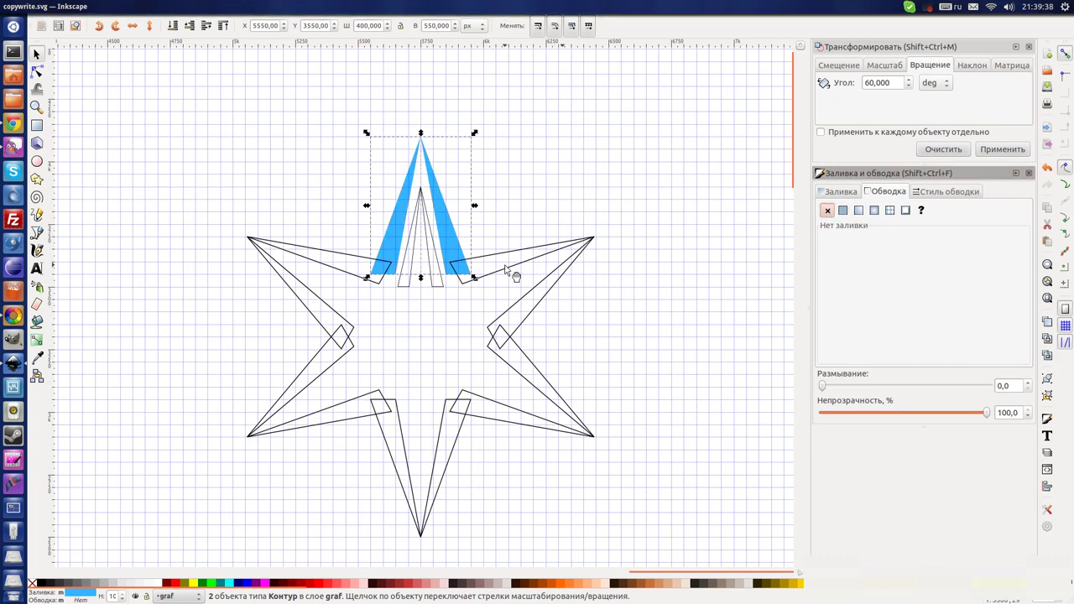
Try deleting the upper-right arm pieces, then undo to restore them.
{"action": "left_click", "coordinate": [584, 247]}
{"action": "key", "text": "Delete"}
{"action": "left_click", "coordinate": [513, 319]}
{"action": "key", "text": "Delete"}
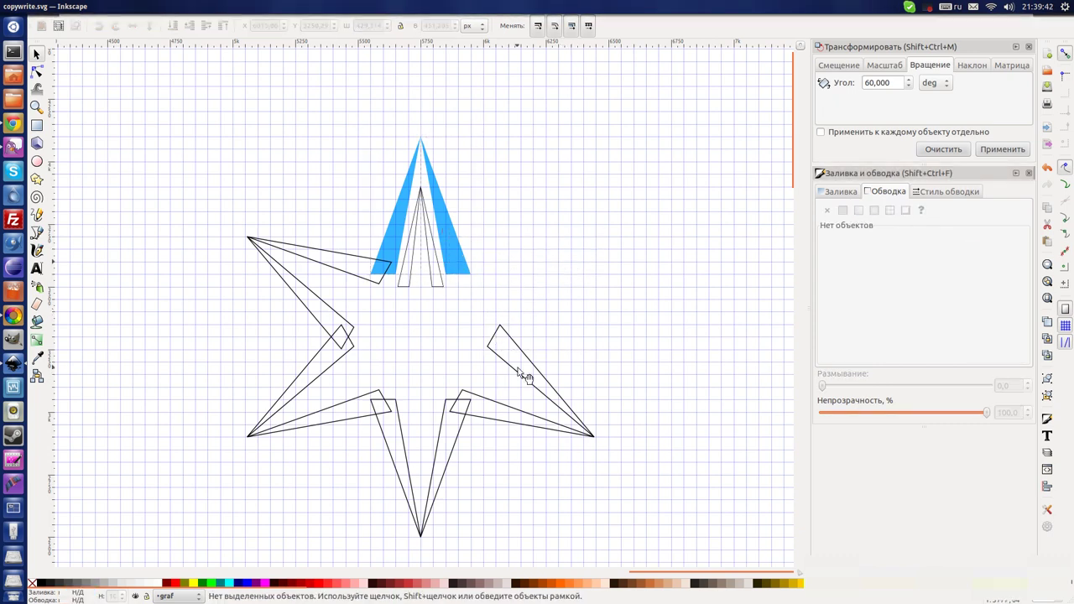
{"action": "key", "text": "ctrl+z"}
{"action": "key", "text": "ctrl+z"}
{"action": "key", "text": "ctrl+shift+z"}
{"action": "key", "text": "ctrl+shift+z"}
{"action": "key", "text": "ctrl+z"}
{"action": "key", "text": "ctrl+z"}
Delete all star arms below the blue top arm.
{"action": "left_click_drag", "start_coordinate": [579, 365], "coordinate": [173, 556]}
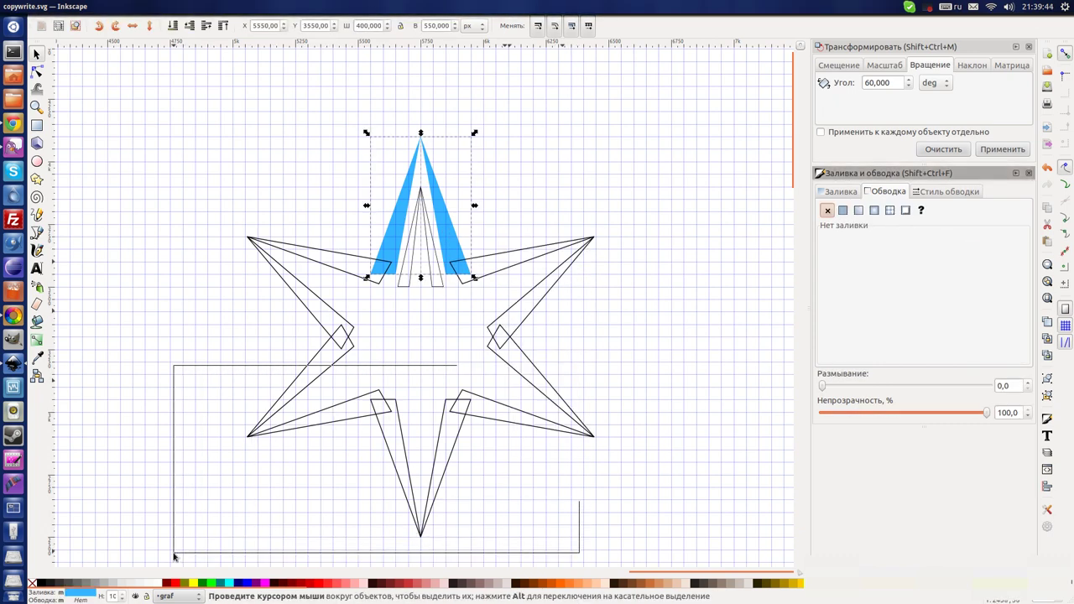
{"action": "key", "text": "Delete"}
{"action": "key", "text": "ctrl+z"}
{"action": "key", "text": "ctrl+shift+z"}
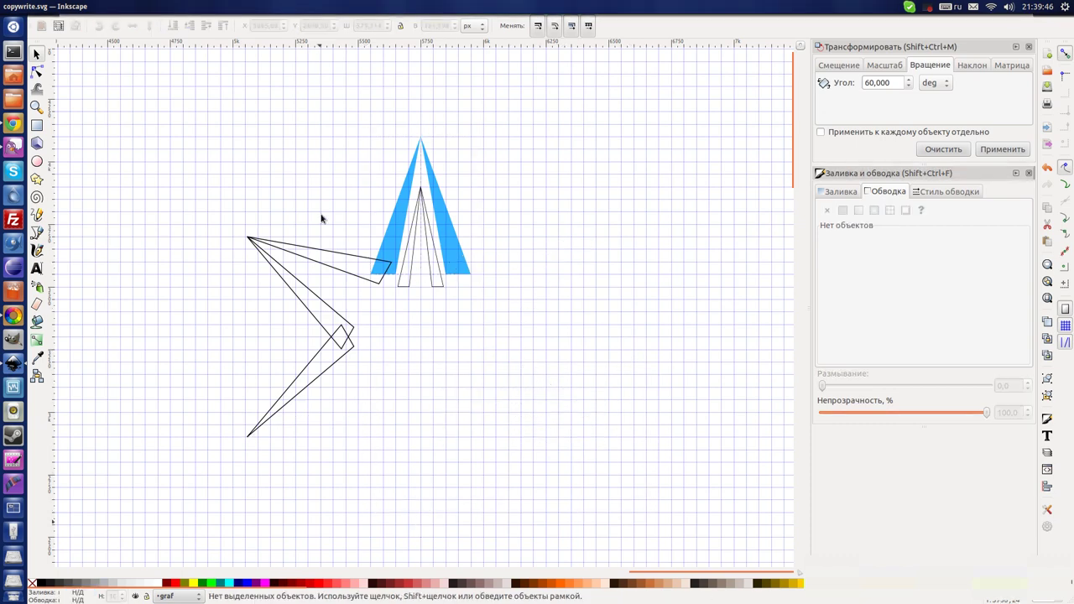
{"action": "key", "text": "ctrl+z"}
{"action": "left_click_drag", "start_coordinate": [205, 220], "coordinate": [394, 451]}
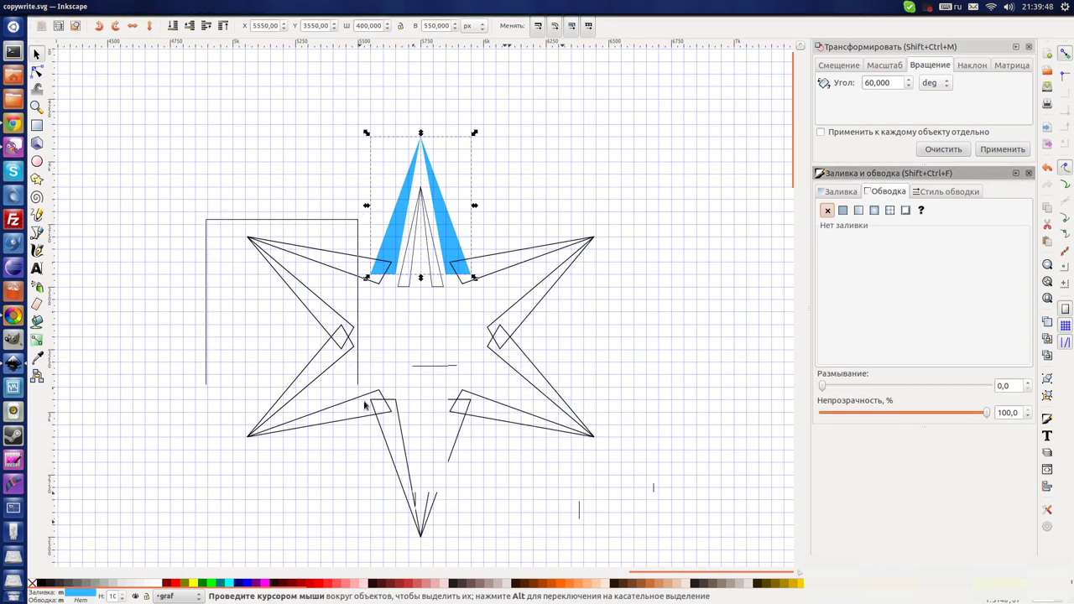
{"action": "key", "text": "Delete"}
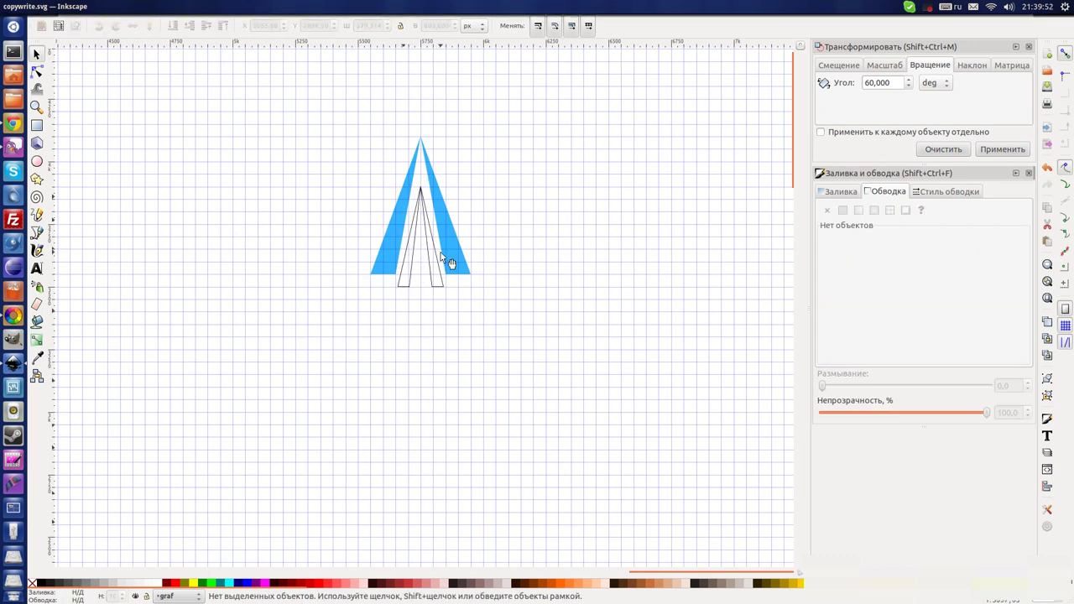
Select the two inner outlined slivers with the fill settings showing.
{"action": "left_click", "coordinate": [441, 256]}
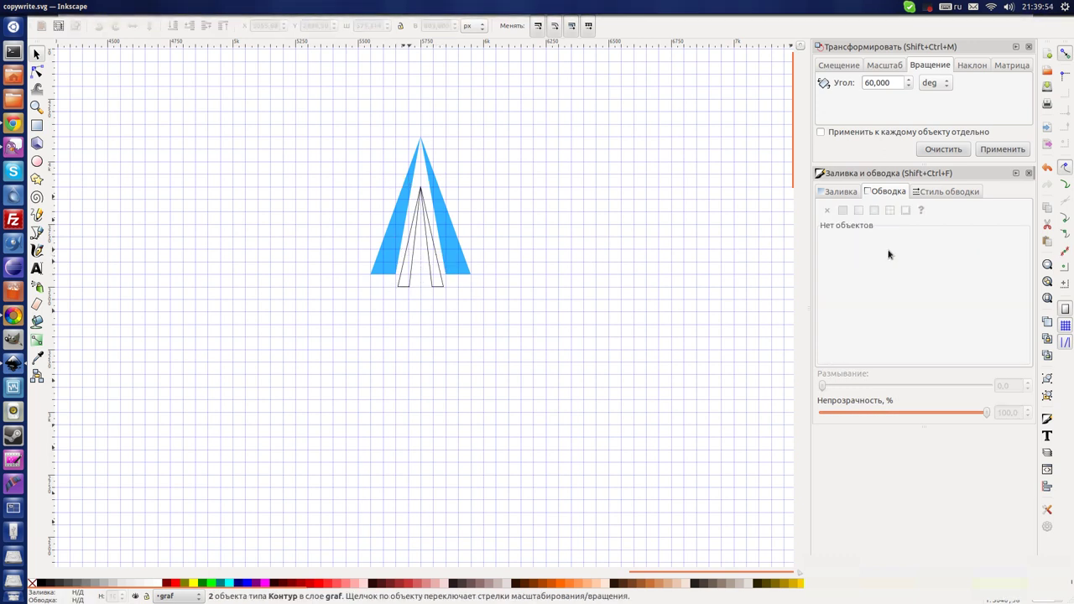
{"action": "key", "text": "Escape"}
{"action": "left_click", "coordinate": [839, 193]}
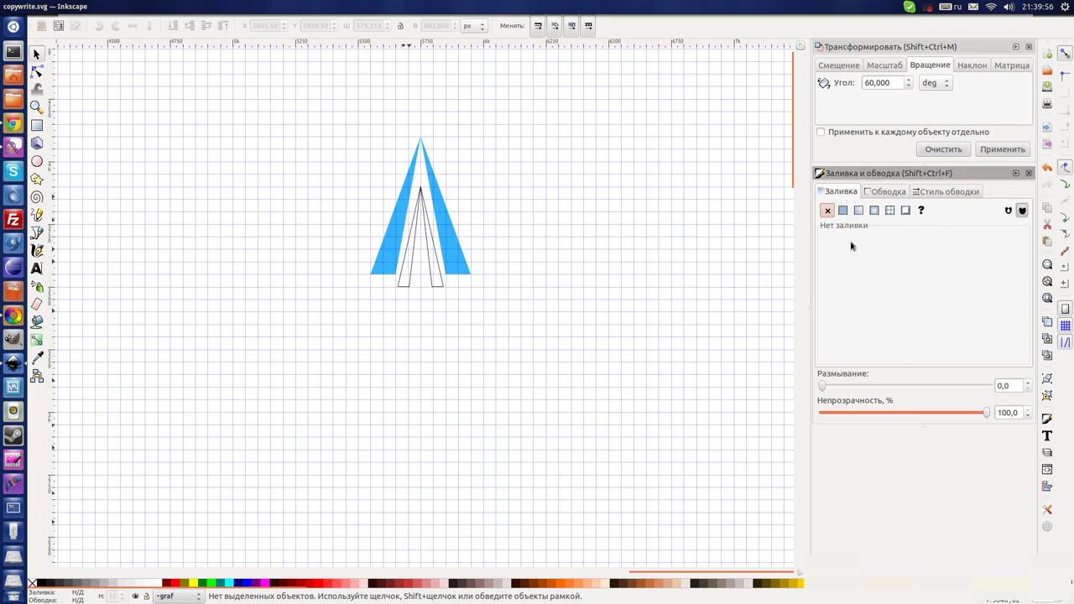
{"action": "key", "text": "ctrl+a"}
{"action": "left_click", "coordinate": [843, 209]}
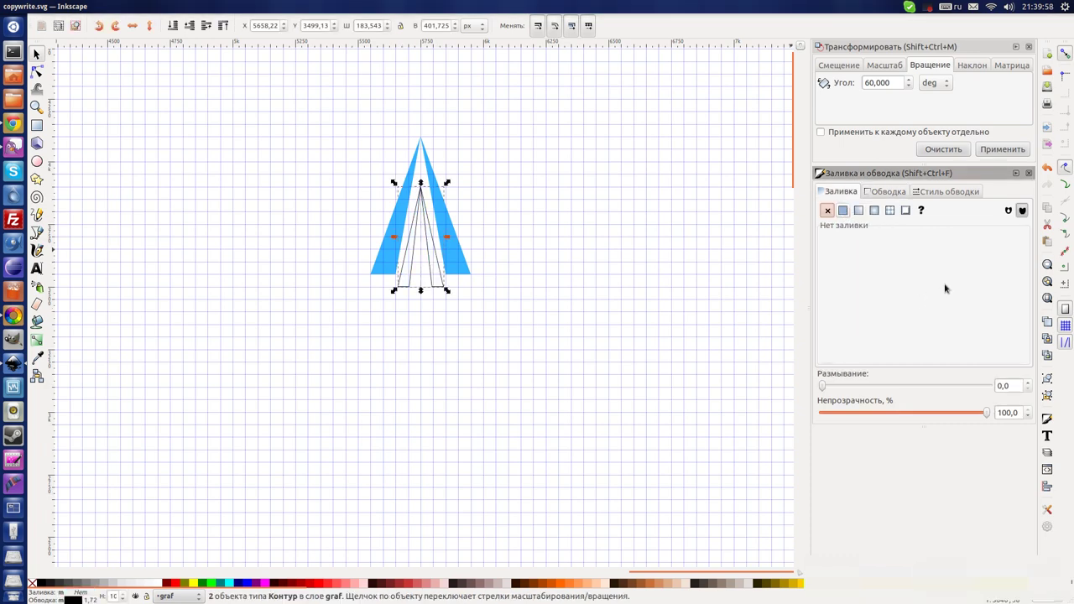
Fill the two inner slivers pale blue, remove their outlines, and select all four arm pieces.
{"action": "key", "text": "ctrl+z"}
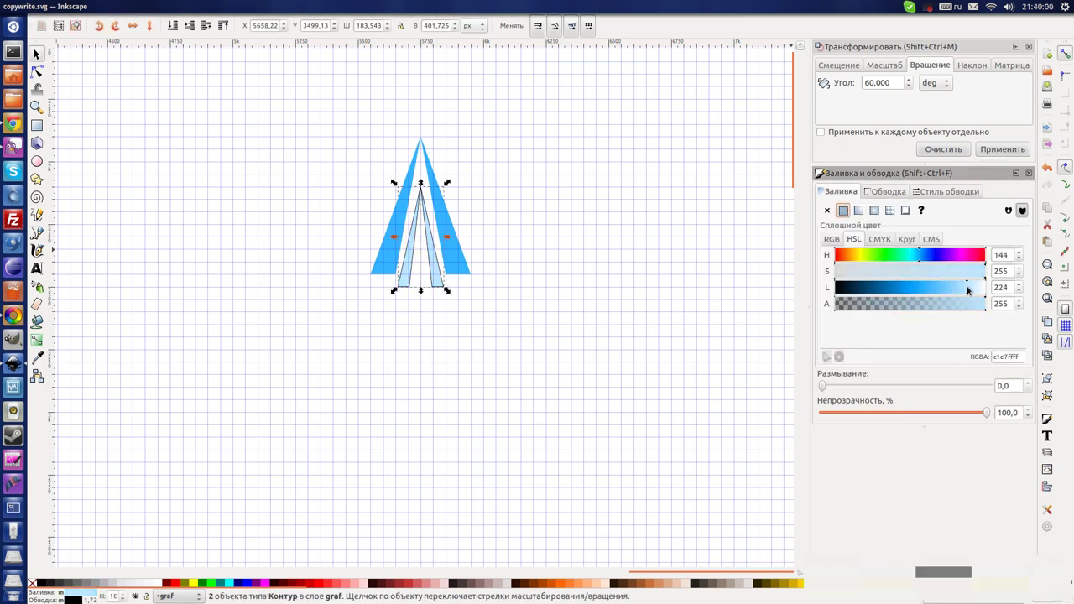
{"action": "left_click_drag", "start_coordinate": [968, 289], "coordinate": [928, 280]}
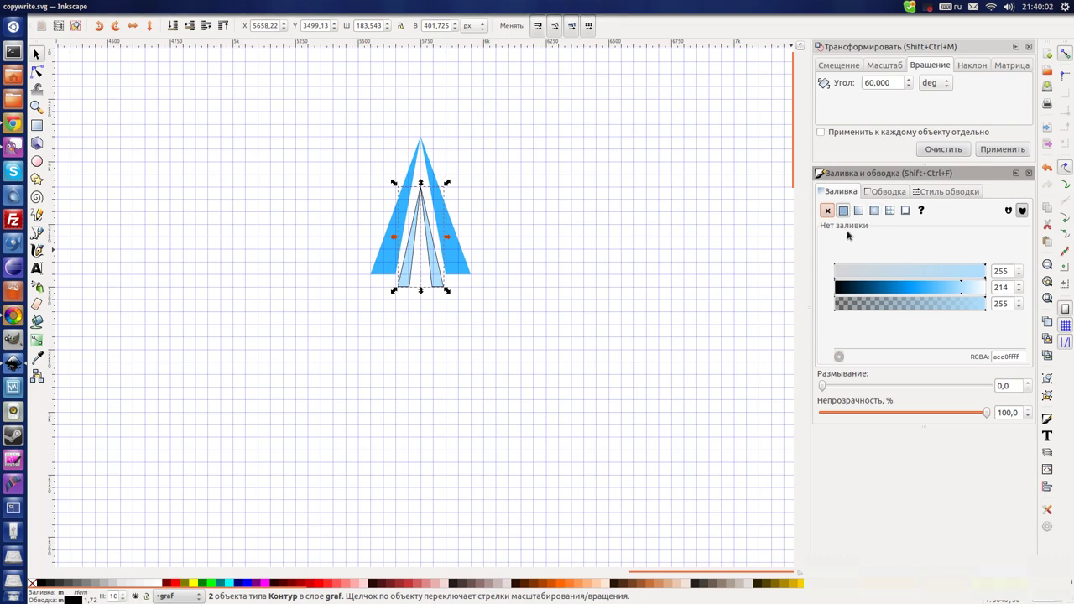
{"action": "left_click", "coordinate": [885, 191]}
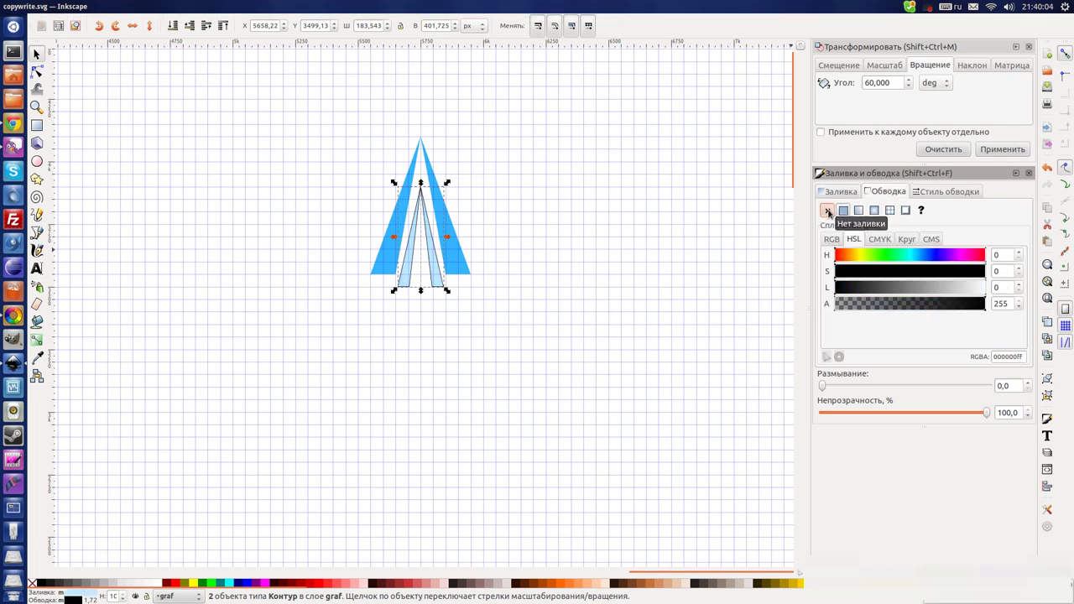
{"action": "left_click", "coordinate": [827, 209]}
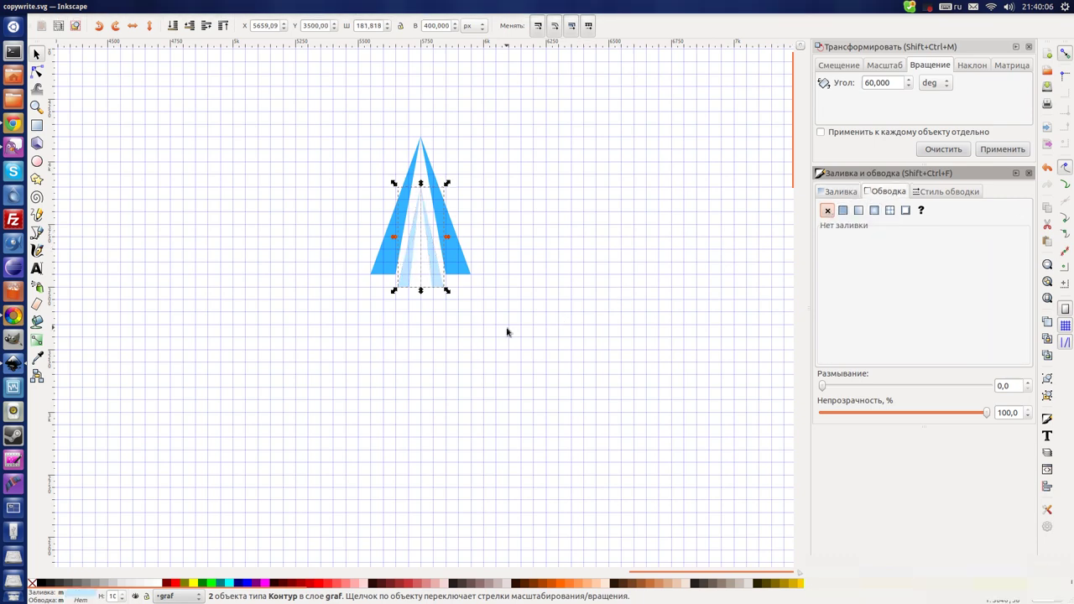
{"action": "mouse_move", "coordinate": [499, 130]}
{"action": "left_mouse_down"}
{"action": "mouse_move", "coordinate": [317, 317]}
{"action": "mouse_move", "coordinate": [328, 307]}
{"action": "left_mouse_up"}
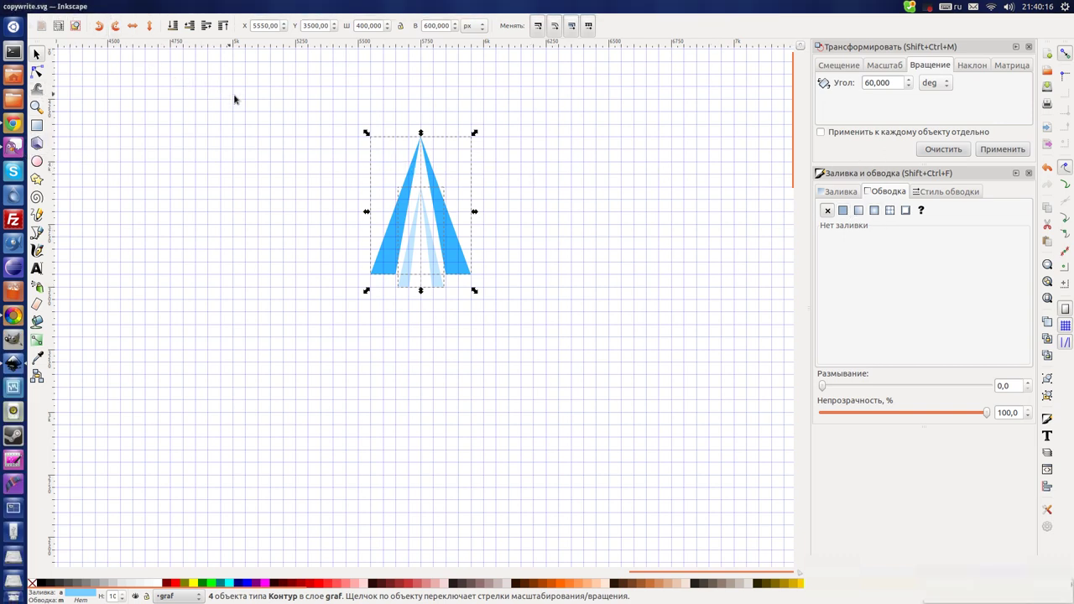
Place a vertically flipped copy of the blue arm below the original, then select both arms.
{"action": "left_click", "coordinate": [455, 207]}
{"action": "mouse_move", "coordinate": [473, 135]}
{"action": "left_mouse_down"}
{"action": "mouse_move", "coordinate": [496, 171]}
{"action": "mouse_move", "coordinate": [353, 321]}
{"action": "left_mouse_up"}
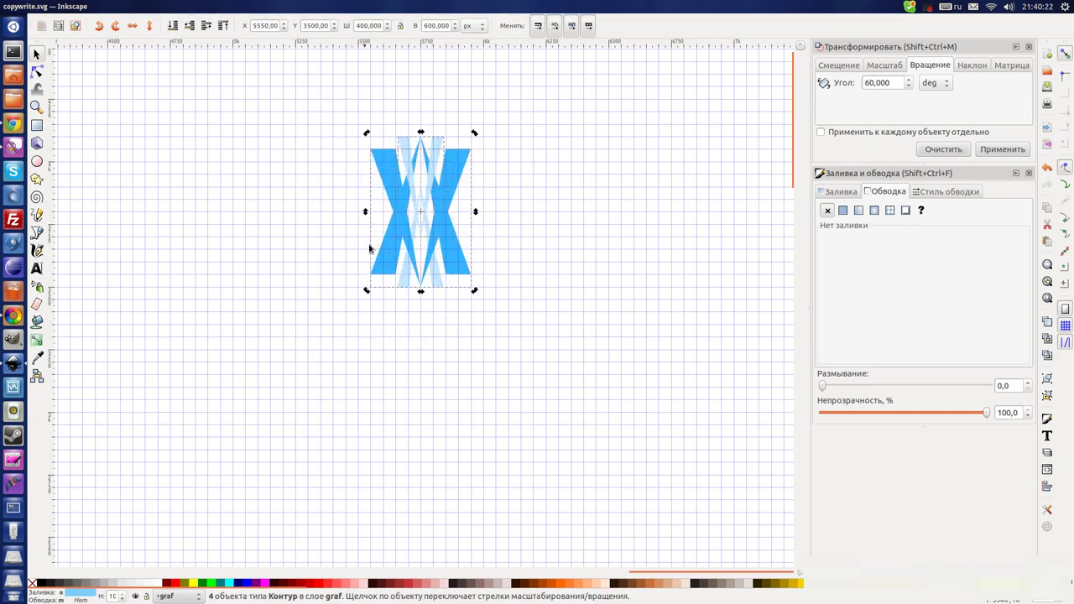
{"action": "mouse_move", "coordinate": [380, 155]}
{"action": "left_mouse_down"}
{"action": "mouse_move", "coordinate": [375, 405]}
{"action": "mouse_move", "coordinate": [380, 363]}
{"action": "mouse_move", "coordinate": [378, 375]}
{"action": "left_mouse_up"}
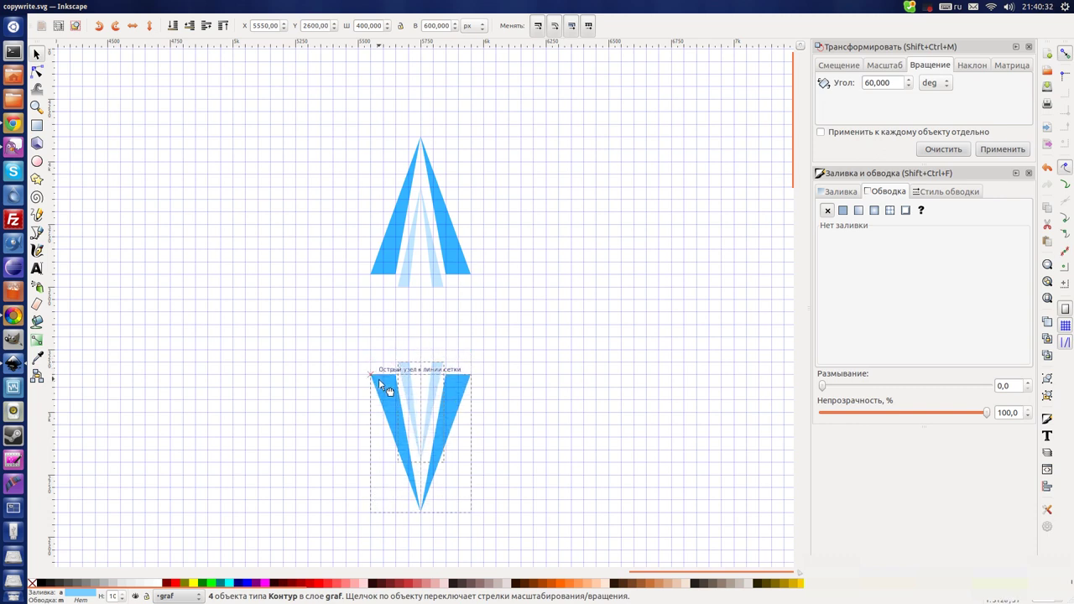
{"action": "left_click_drag", "start_coordinate": [385, 381], "coordinate": [379, 378]}
{"action": "left_click", "coordinate": [587, 349]}
{"action": "left_click_drag", "start_coordinate": [532, 120], "coordinate": [307, 518]}
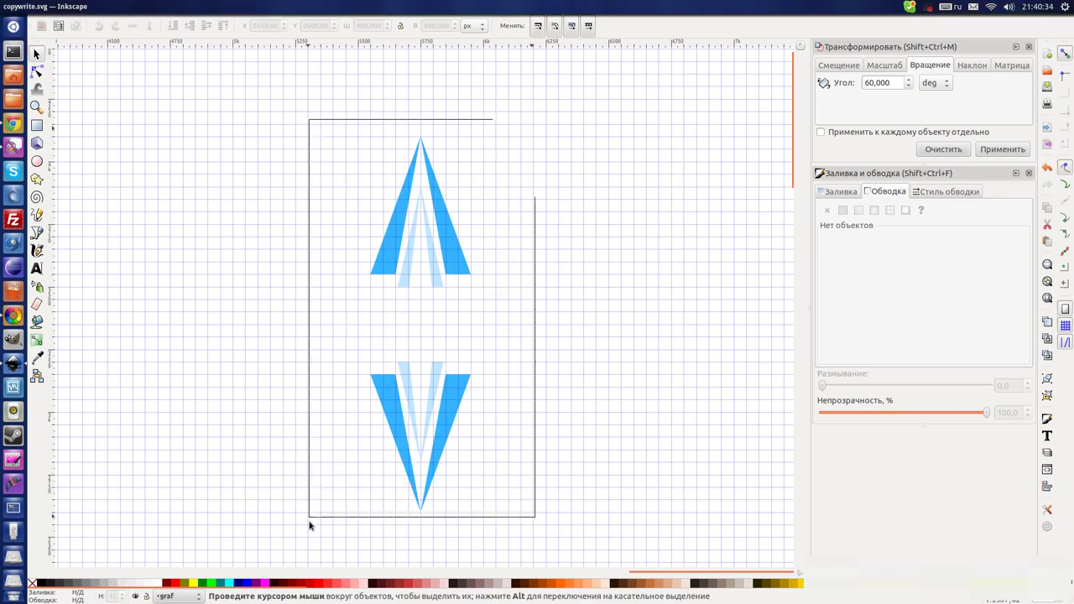
{"action": "left_click_drag", "start_coordinate": [532, 372], "coordinate": [313, 539]}
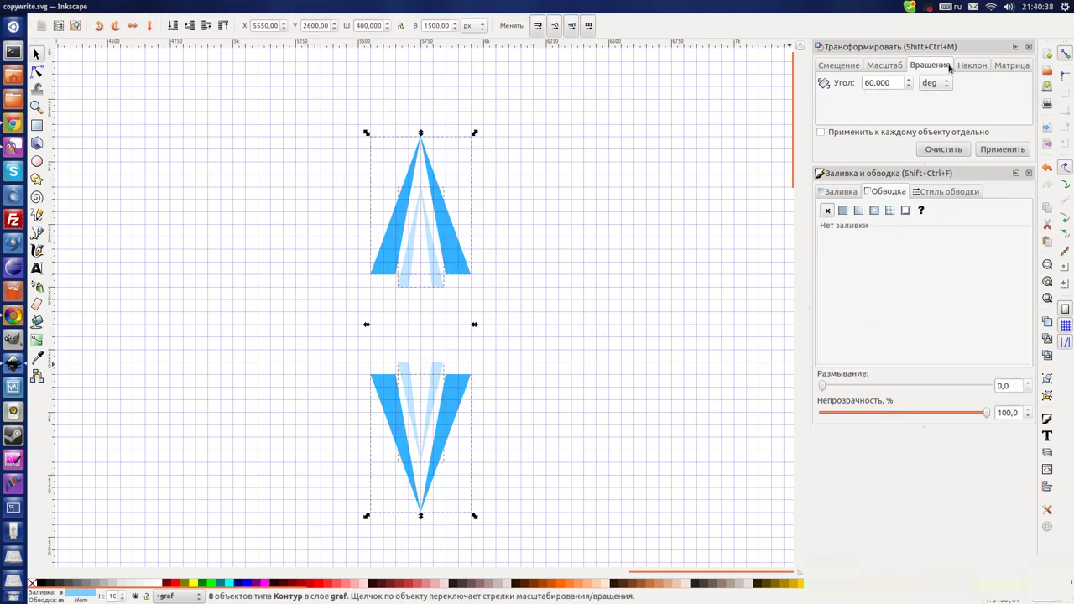
Rotate the duplicated arms by 60° to finish the six-pointed star, then save as copywrite.svg.
{"action": "left_click", "coordinate": [1001, 148]}
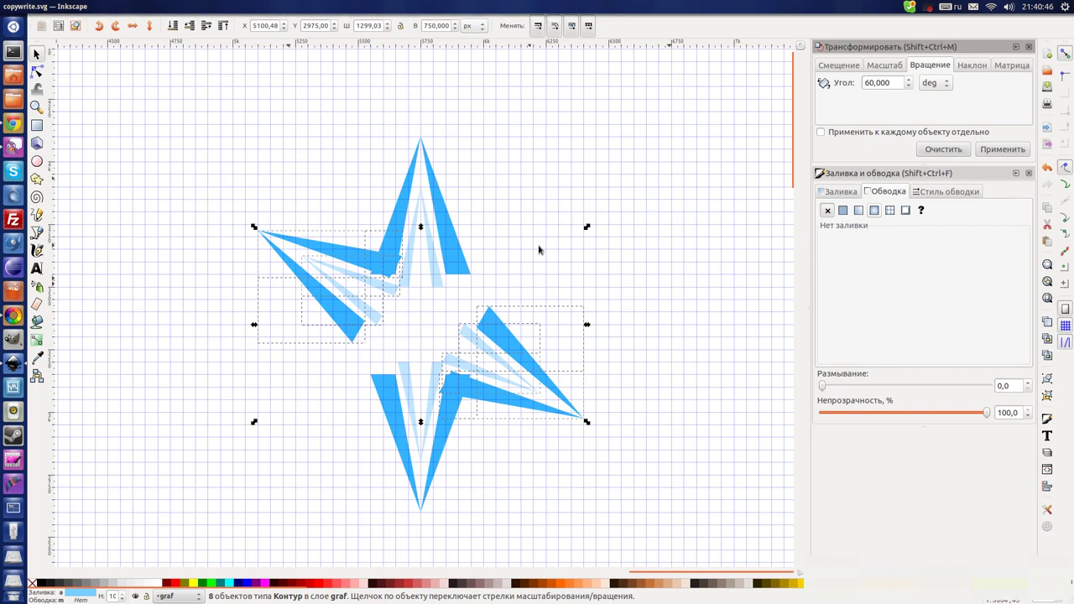
{"action": "left_click", "coordinate": [46, 7]}
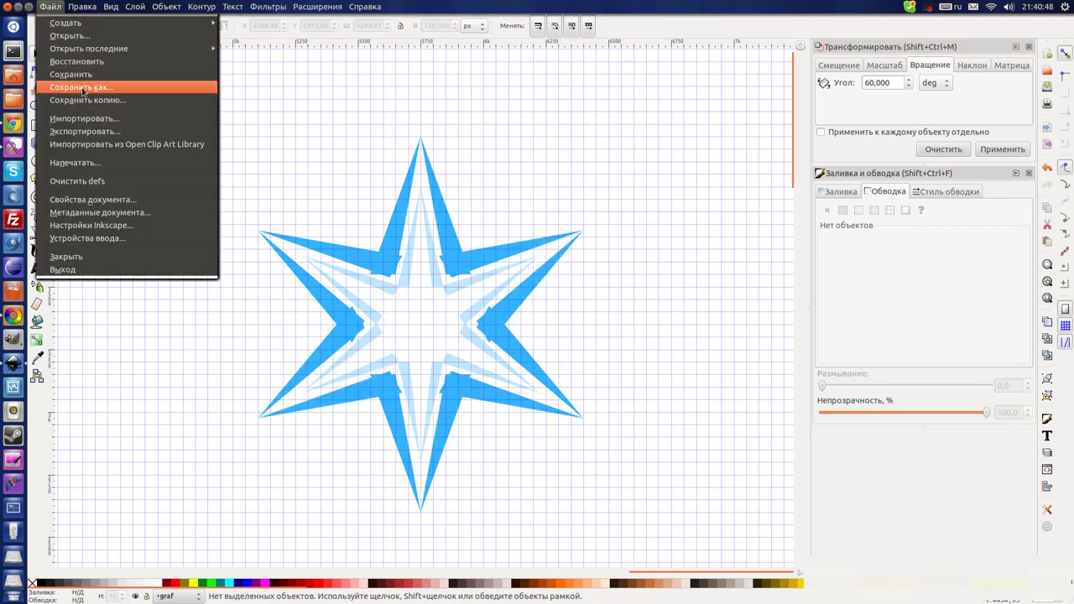
{"action": "left_click", "coordinate": [84, 72]}
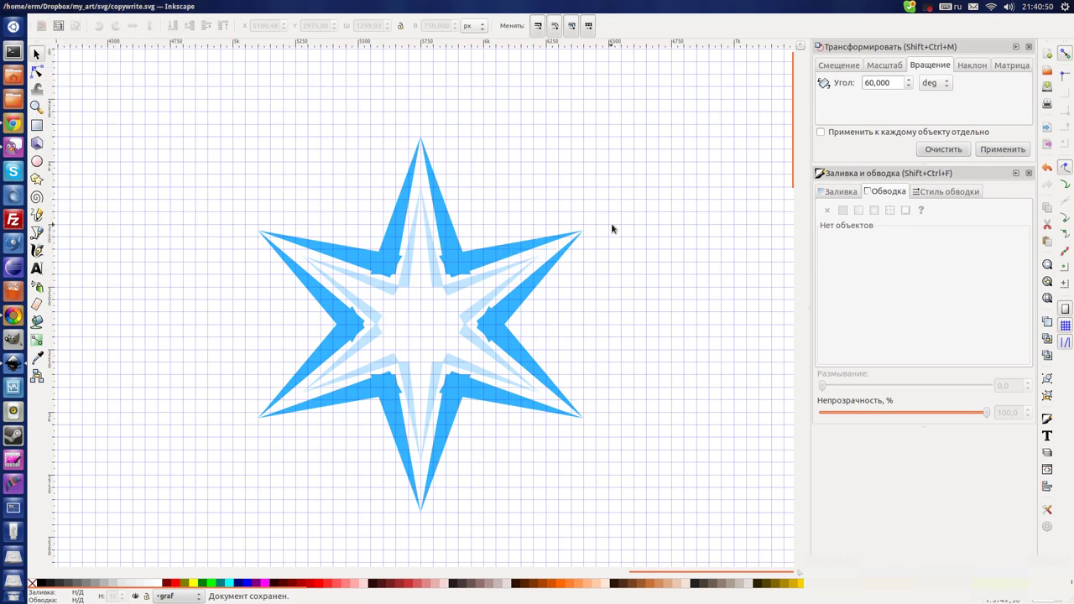